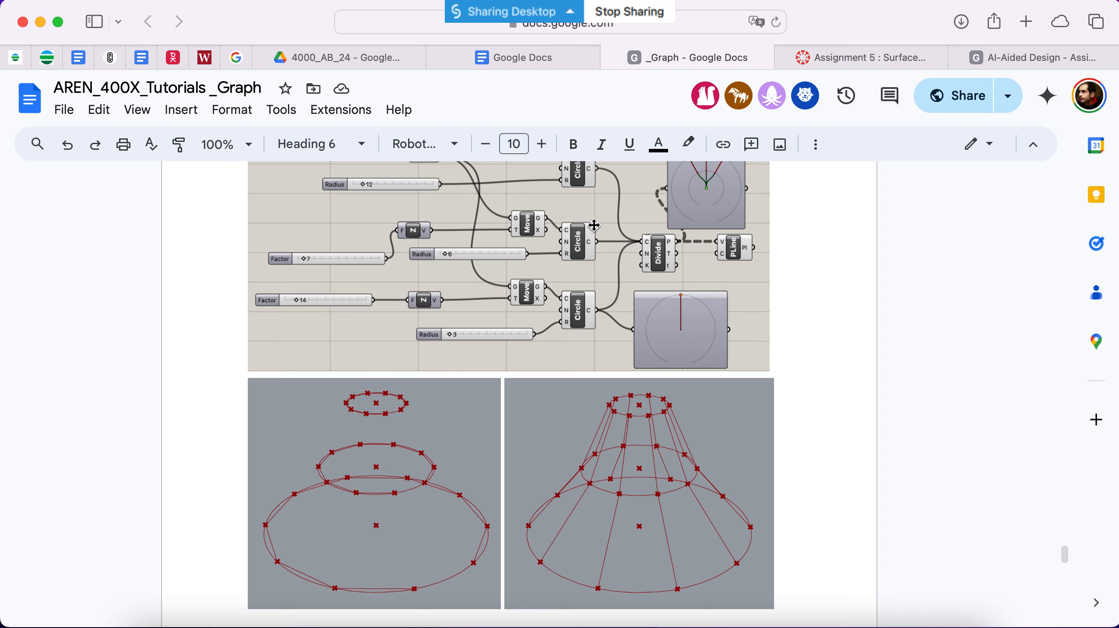
Step: Review the reference circle definition in the tutorial document and switch to Grasshopper
scroll(655, 352, "up", 1)
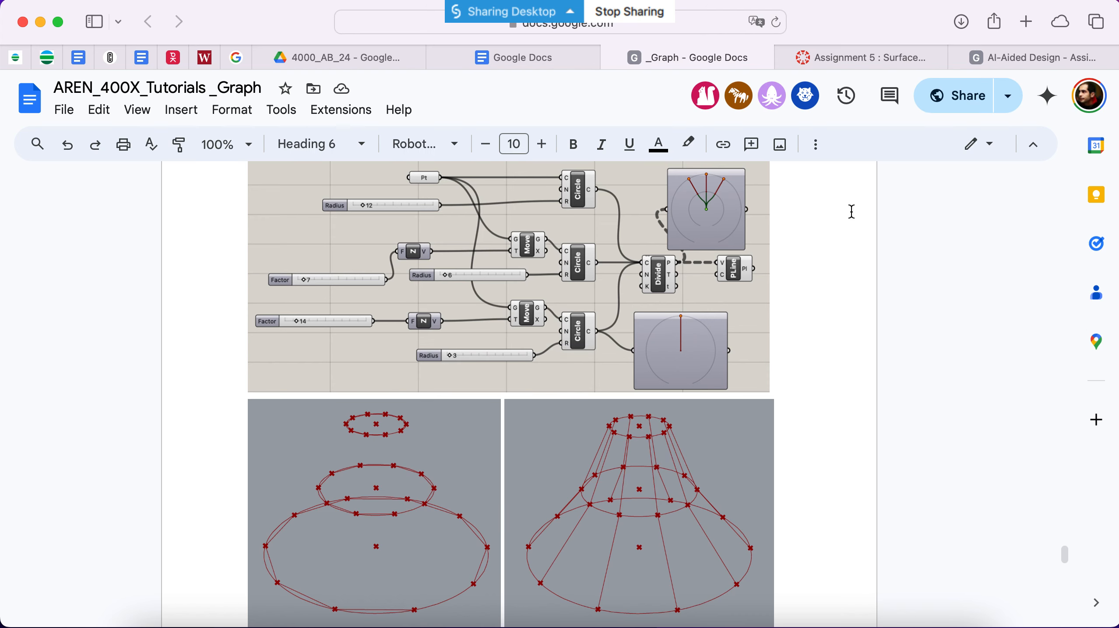
left_click(412, 622)
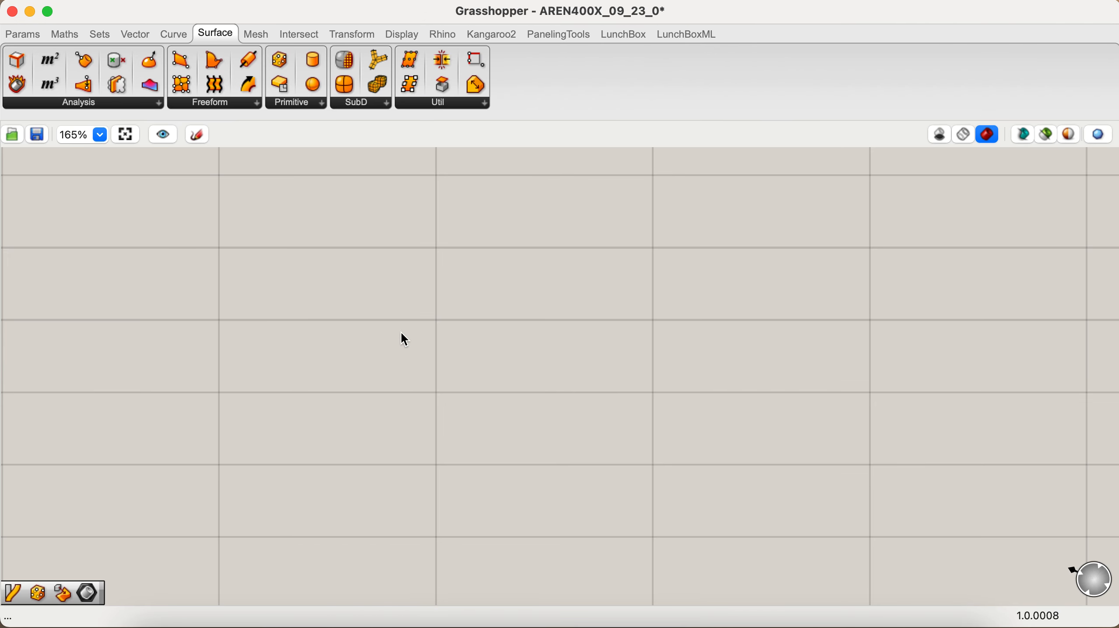
double_click(529, 280)
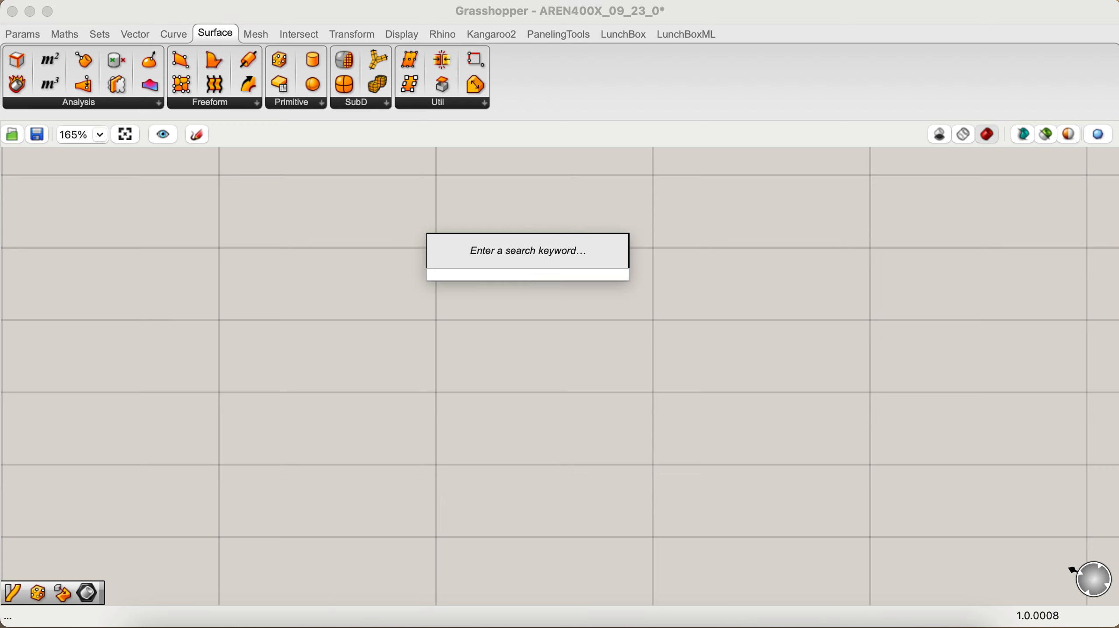
type("cir")
key("Return")
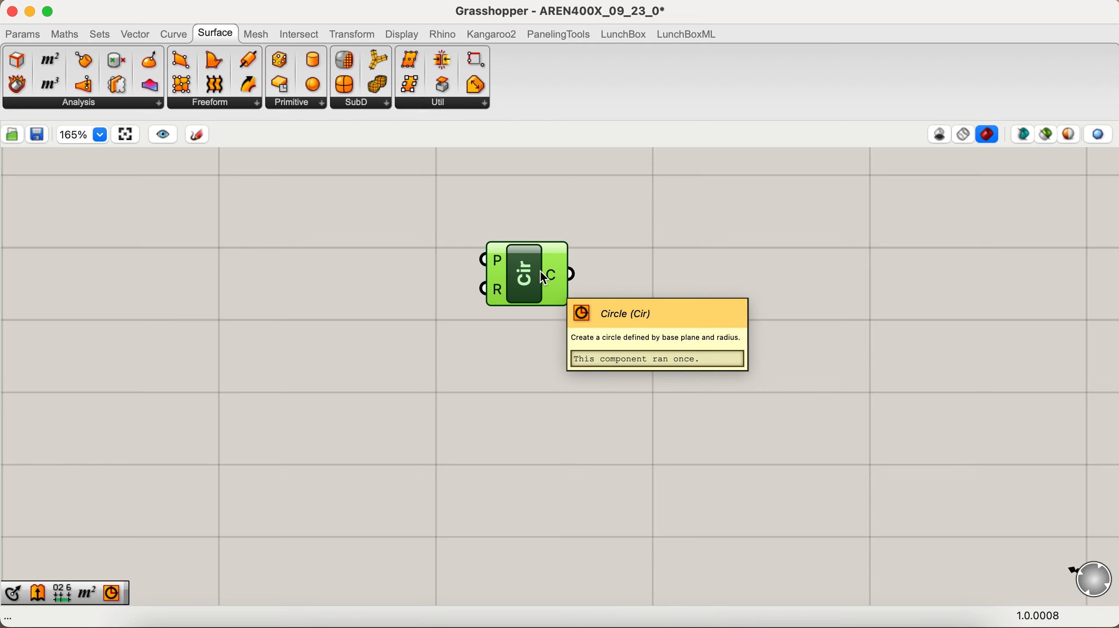
key("Delete")
Step: Add a Circle CNR component to the empty canvas
double_click(543, 277)
type("cir")
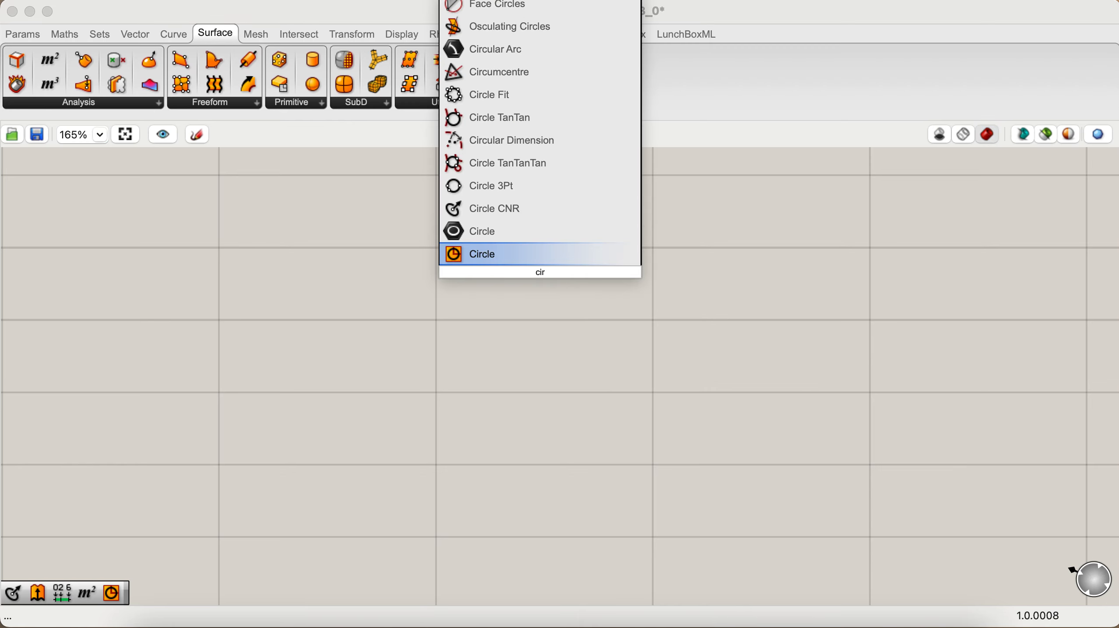
key("Up")
key("Up")
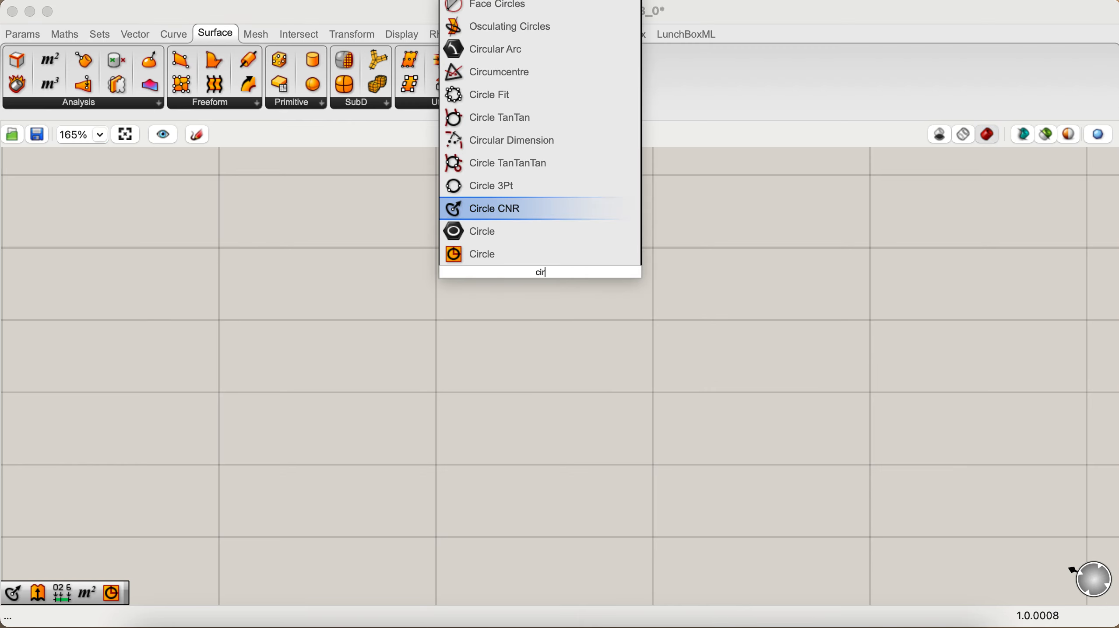
key("Return")
left_click(543, 278)
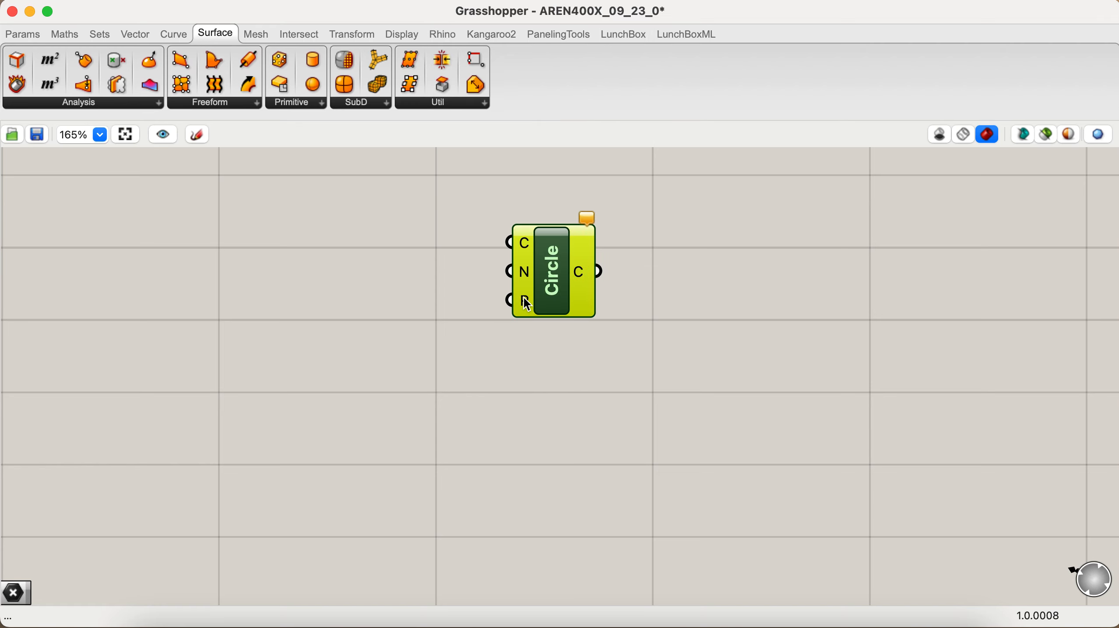
Step: Duplicate the Circle CNR component twice and stack the copies in a vertical column below the original
left_click_drag(550, 306, 564, 434, "alt")
scroll(559, 427, "down", 3)
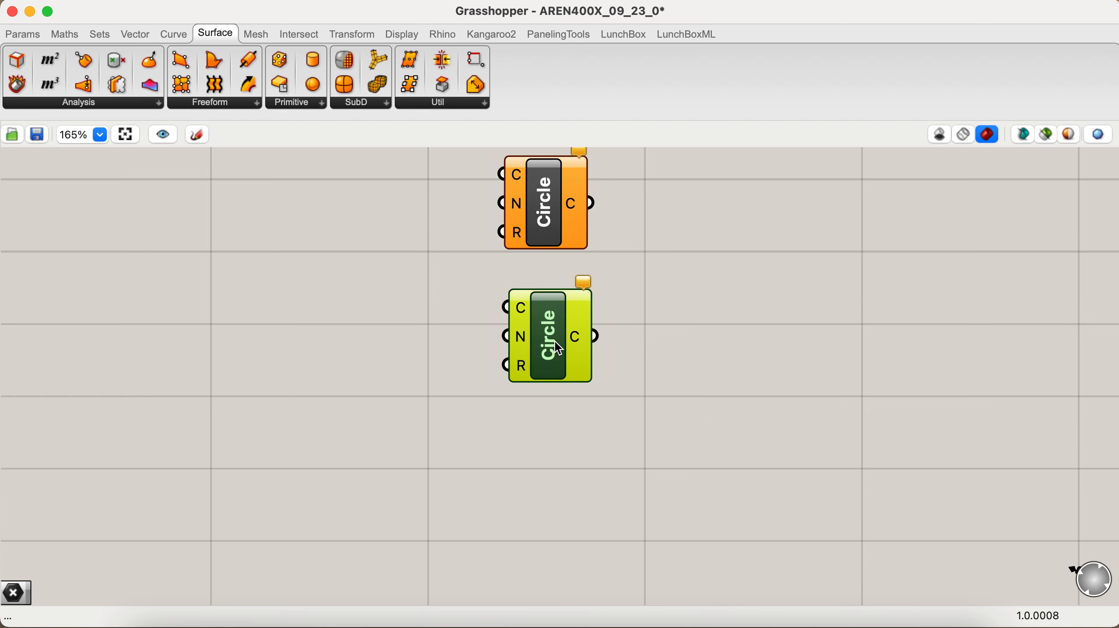
key("super+c")
key("super+v")
left_click_drag(555, 342, 550, 482)
left_click(440, 419)
scroll(440, 419, "up", 2)
scroll(440, 419, "left", 2)
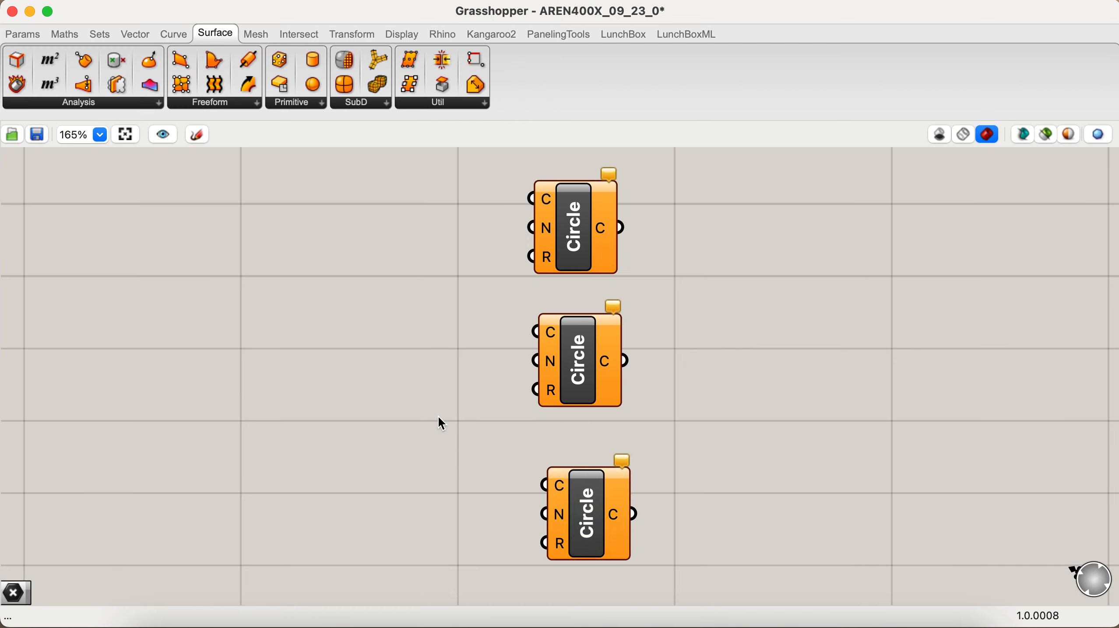
left_click(567, 544)
left_click_drag(566, 543, 577, 544)
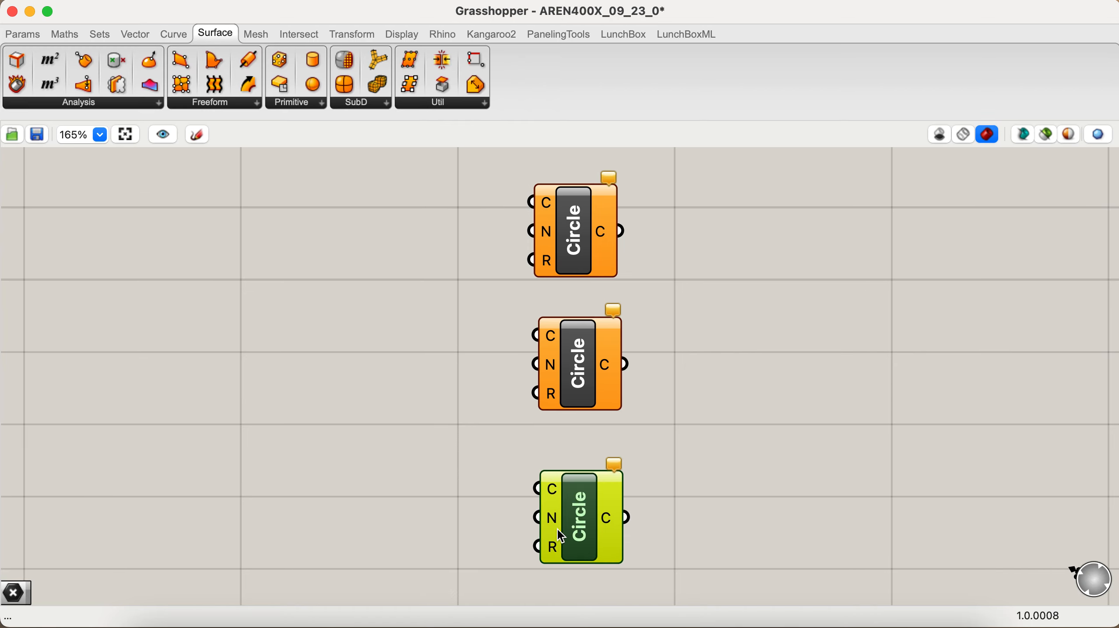
Step: Add a point at 0,0,0 and connect it to the centre input of the first Circle component
scroll(487, 385, "up", 2)
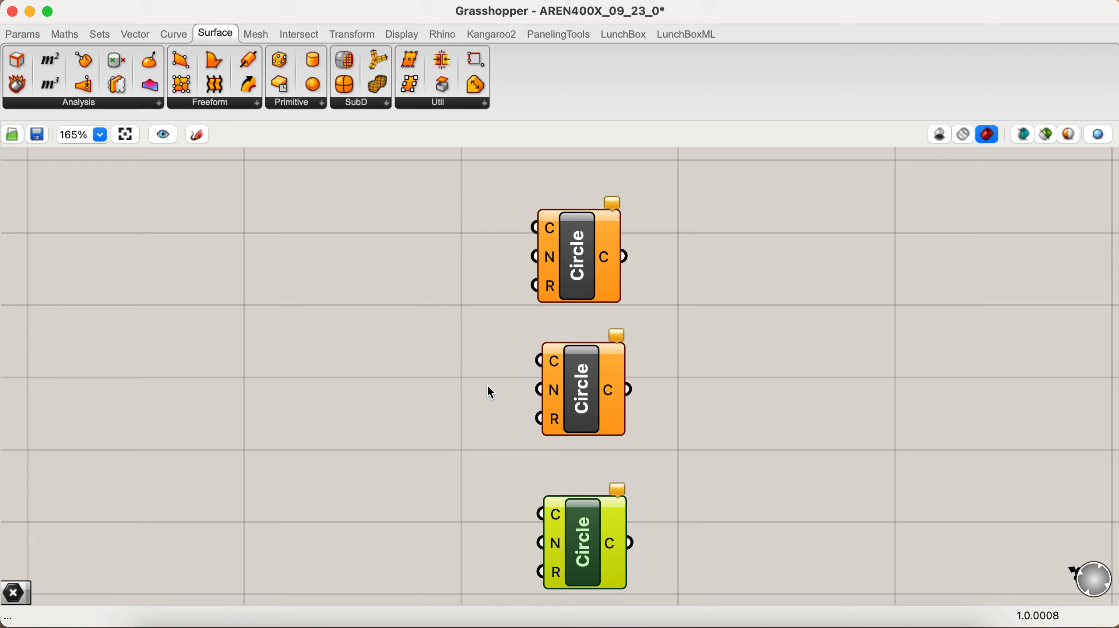
double_click(488, 381)
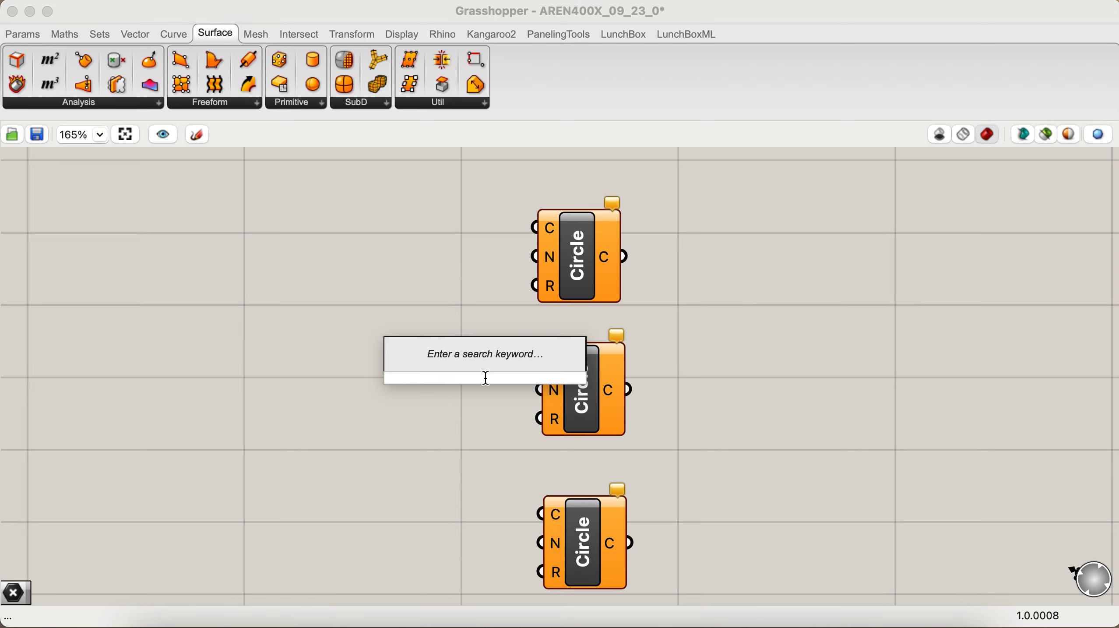
type("0,0,00")
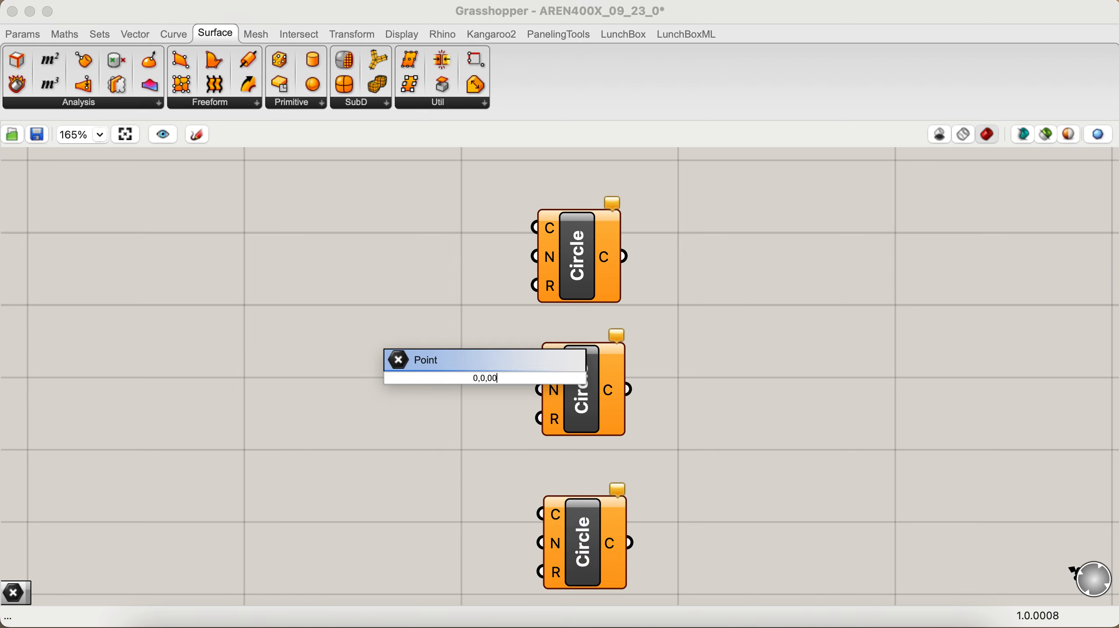
key("Return")
left_click_drag(485, 379, 535, 228)
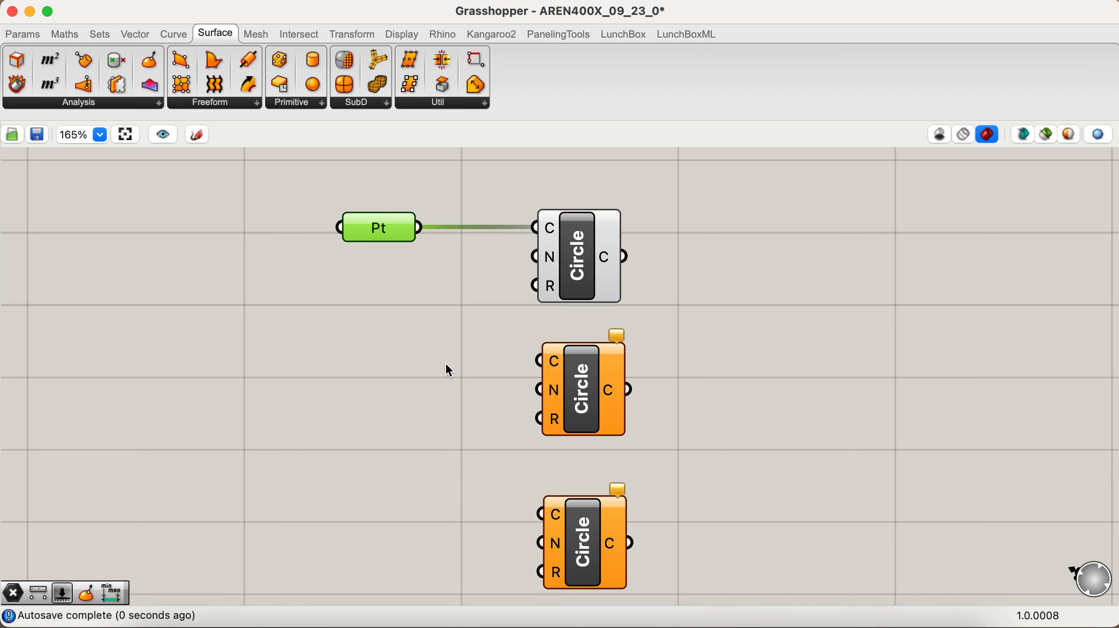
Step: Add a second point directly above the origin and connect it to the centre input of the middle Circle component
double_click(412, 383)
type("0,0")
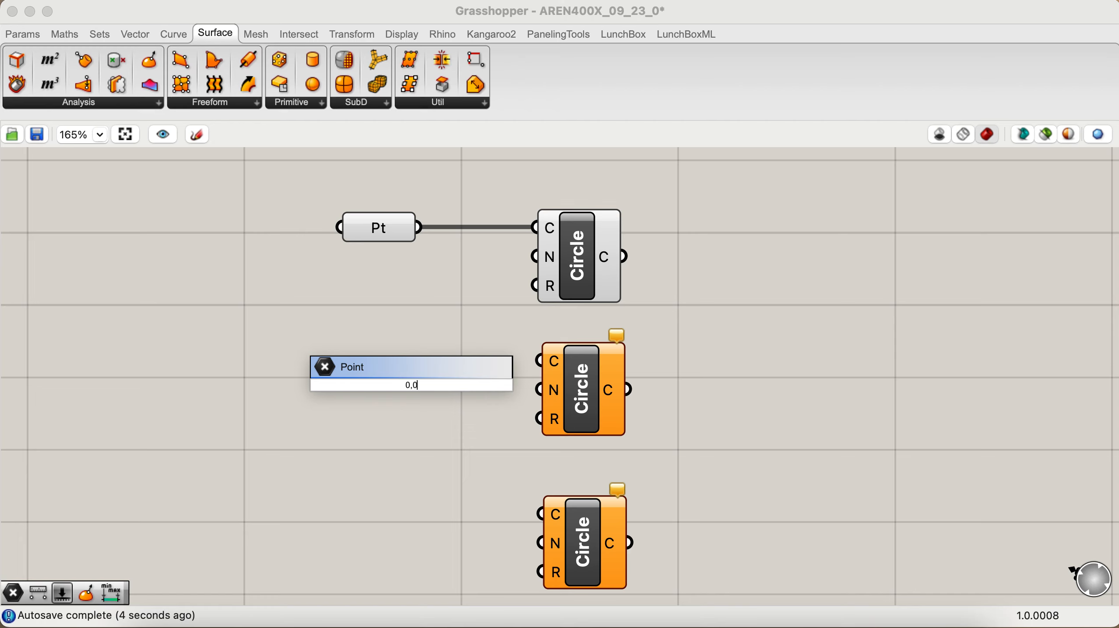
type(",0")
key("Return")
left_click_drag(421, 382, 538, 360)
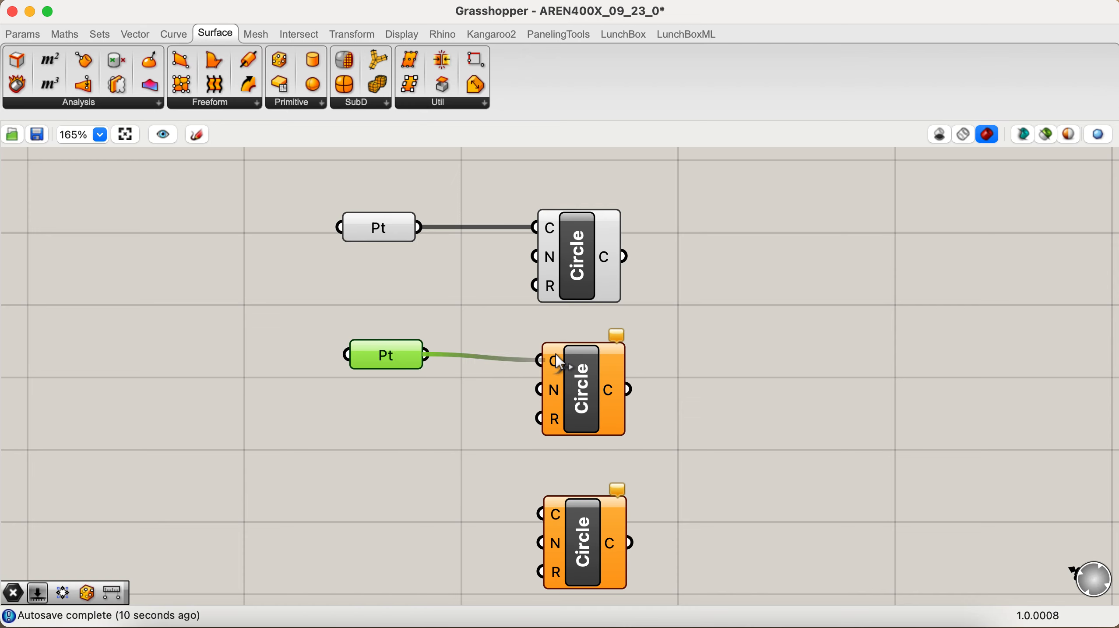
Step: Add a point at 0,0,14, connect it to the third Circle's centre input and line it up under the other points
double_click(407, 513)
type("0")
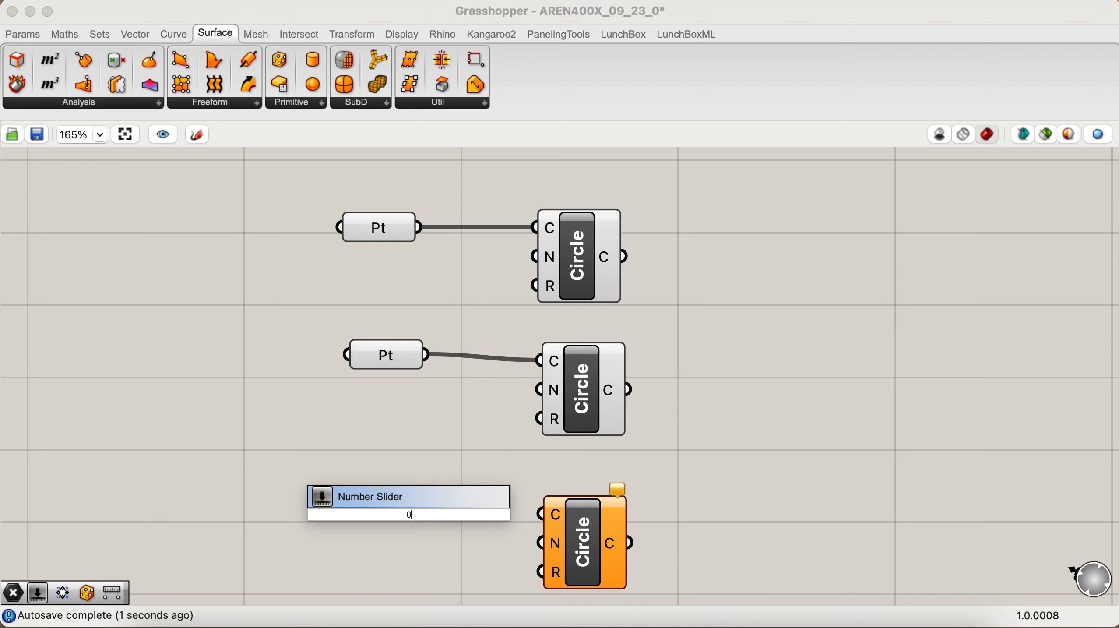
type(",0,14")
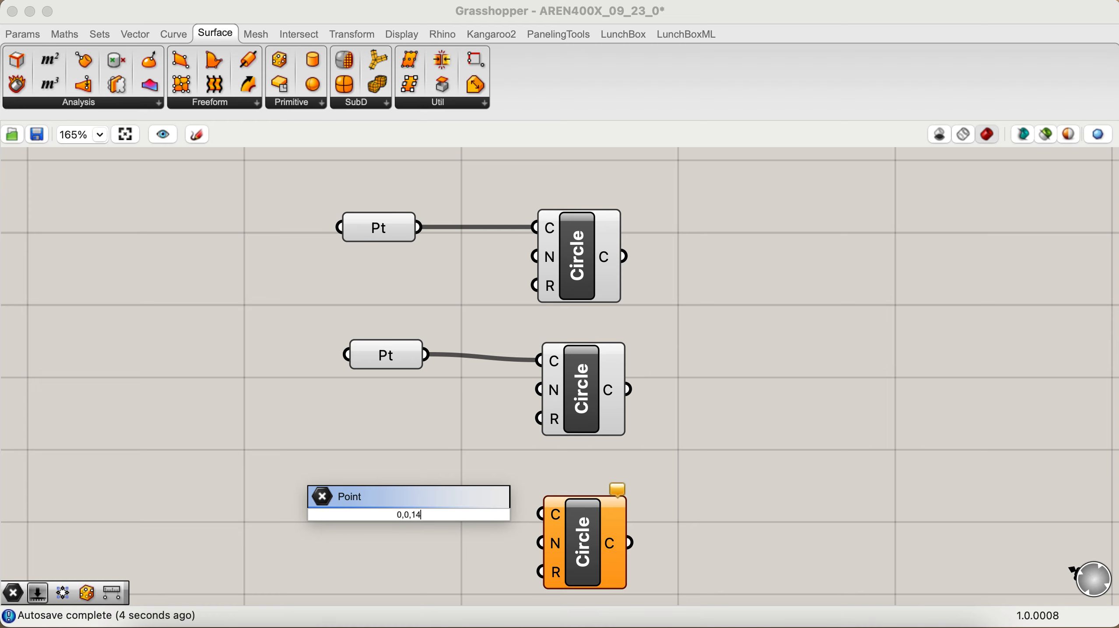
key("Return")
left_click_drag(449, 513, 544, 518)
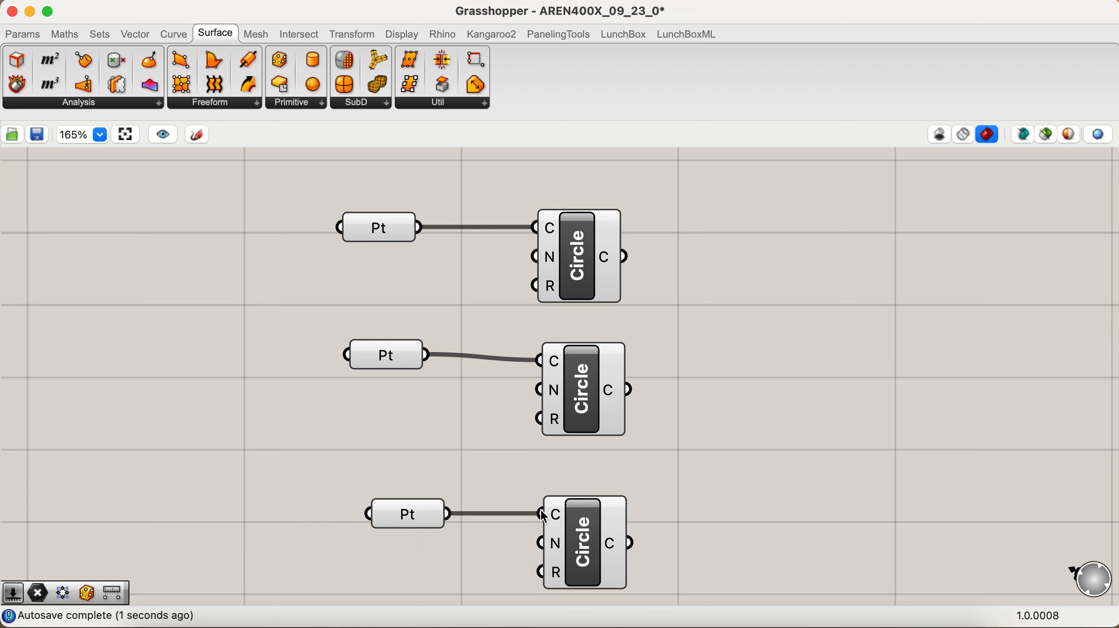
scroll(544, 518, "down", 5)
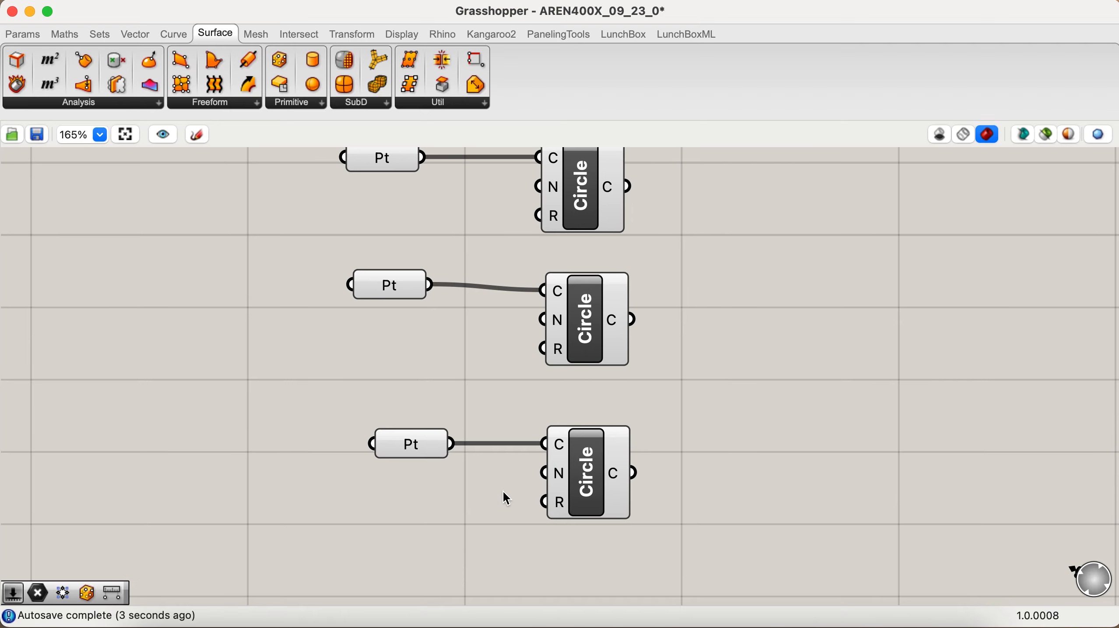
left_click_drag(423, 443, 405, 442)
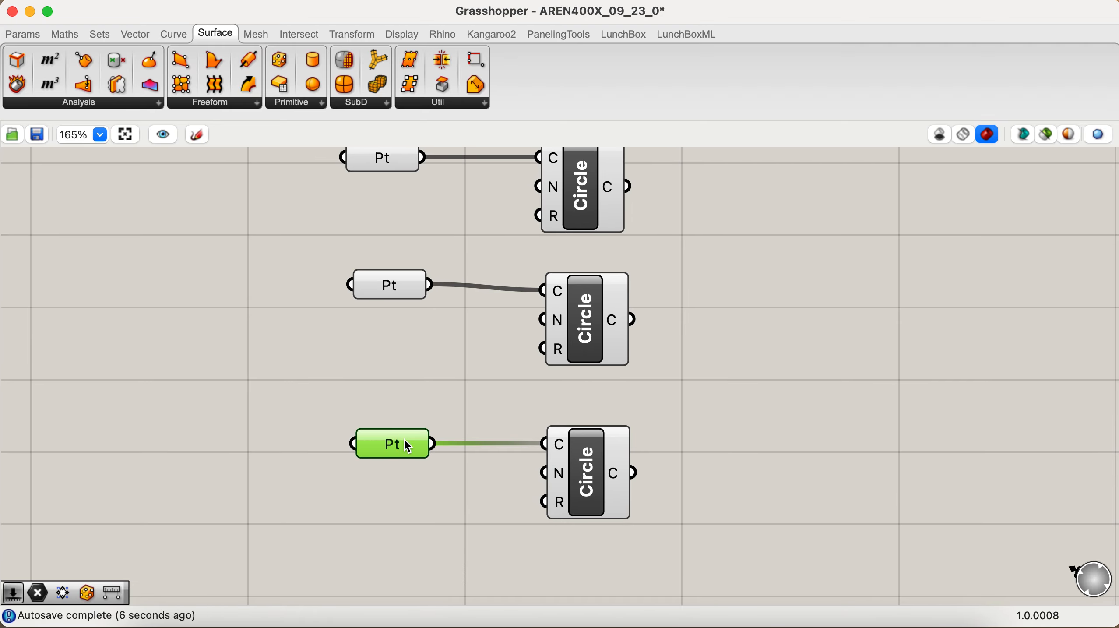
Step: Add a number slider with value 12 and connect it to the first Circle's radius input
double_click(408, 220)
type("12")
key("Return")
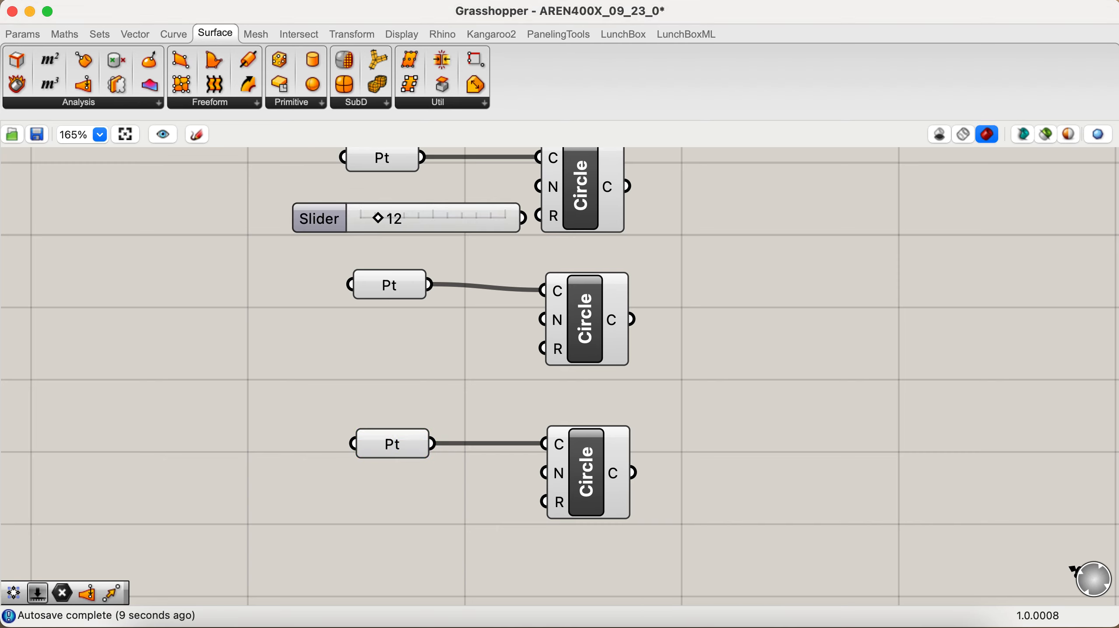
left_click_drag(480, 207, 540, 217)
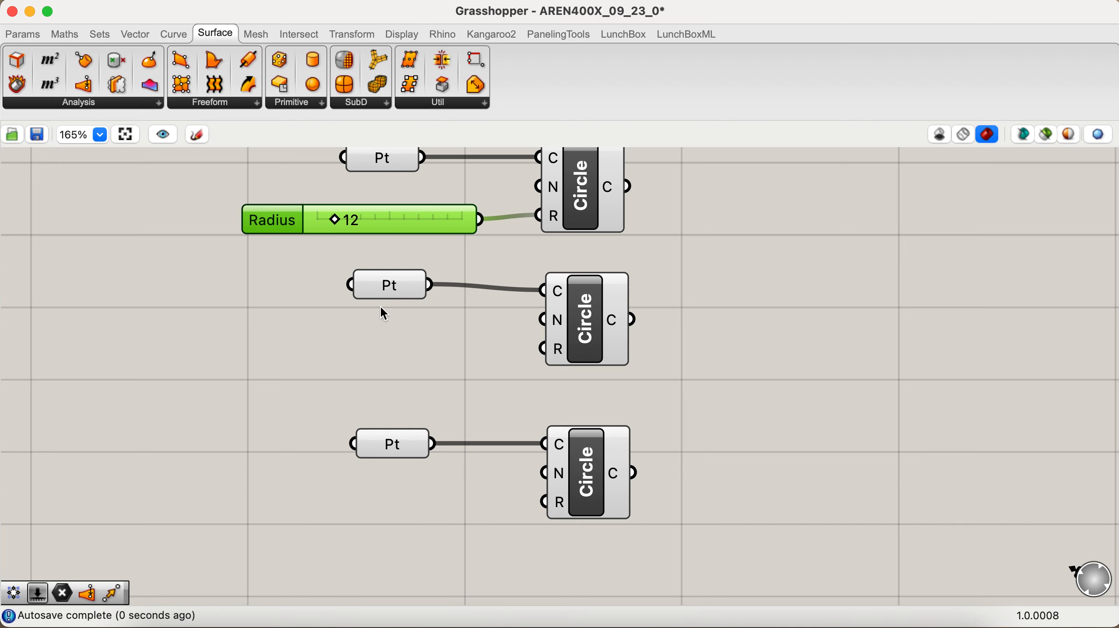
Step: Add a number slider with value 6 and connect it to the middle Circle's radius input
double_click(377, 373)
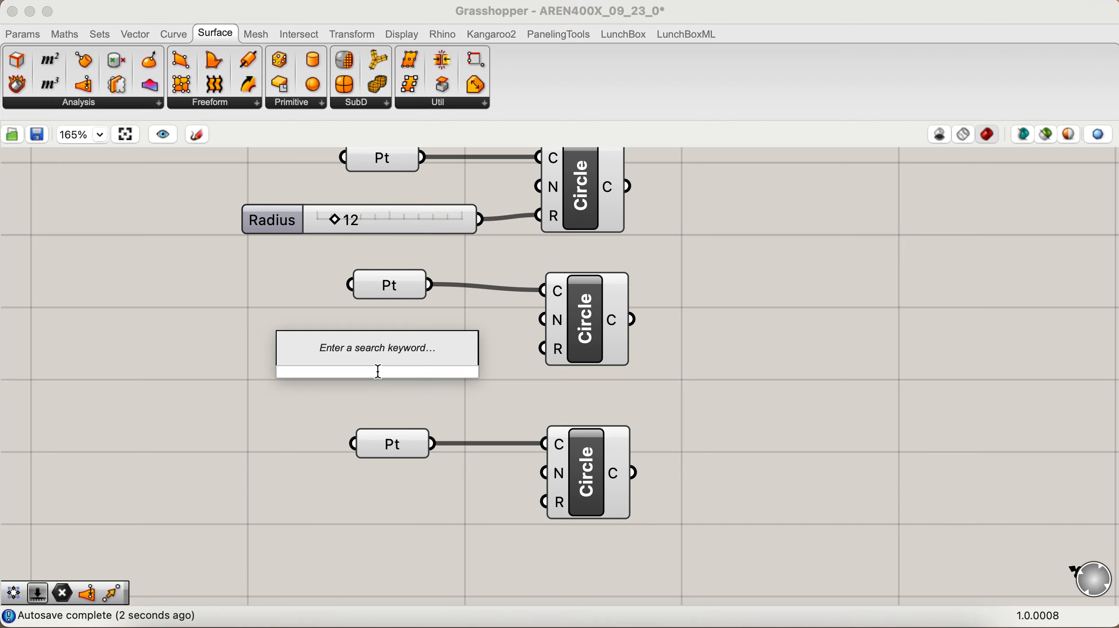
type("6")
key("Return")
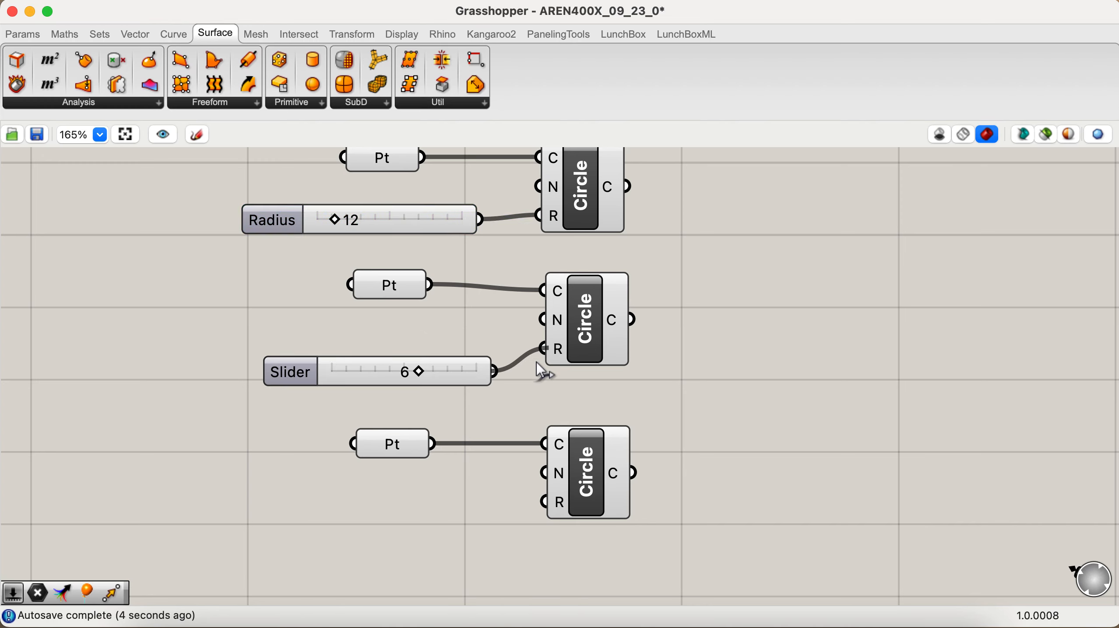
left_click_drag(537, 363, 540, 356)
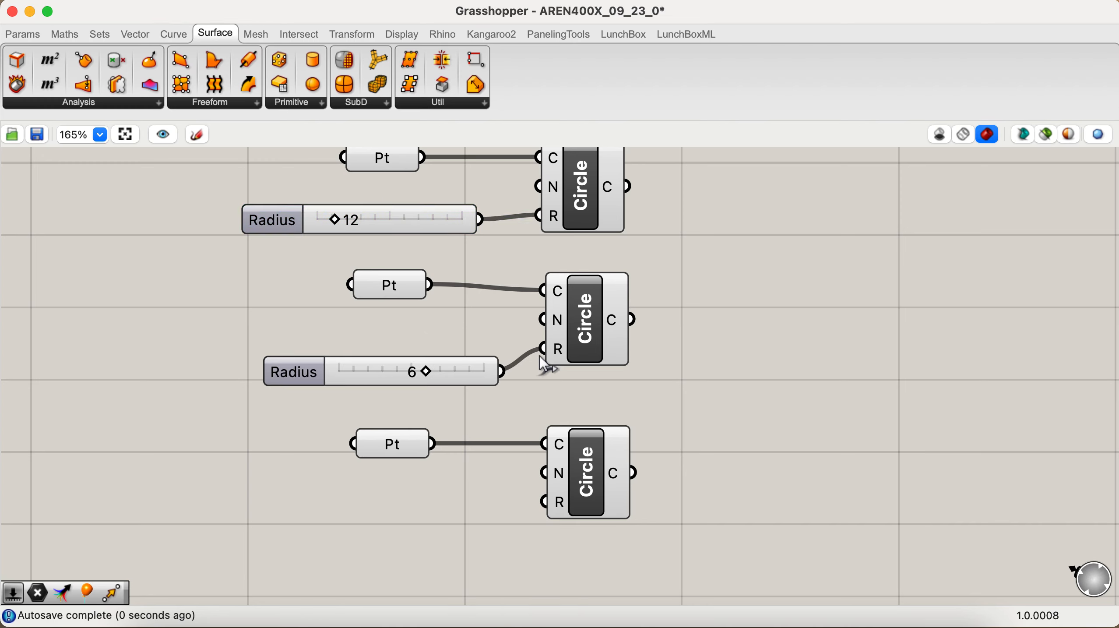
Step: Add a number slider with value 3, place it below the third point and connect it to the third Circle's radius input
double_click(453, 483)
type("3")
key("Return")
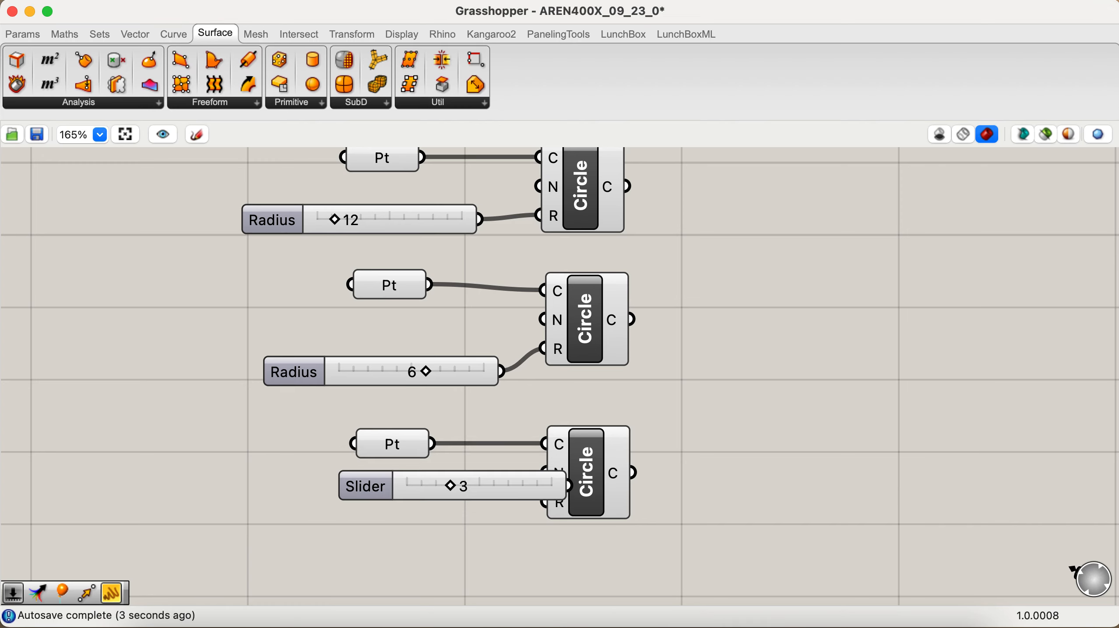
left_click_drag(484, 483, 402, 521)
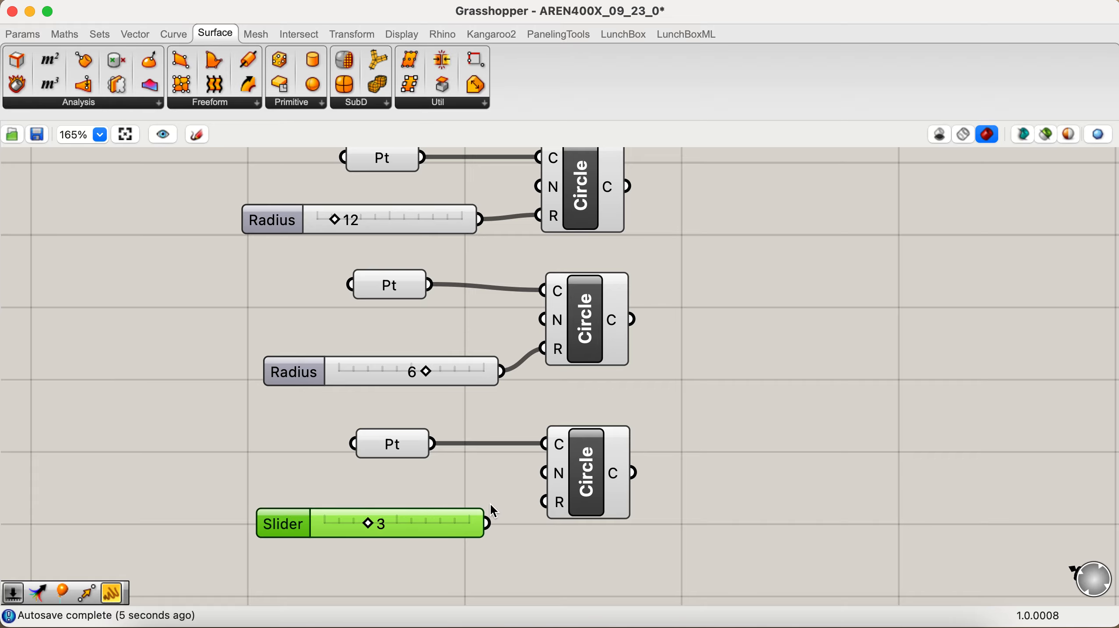
left_click_drag(490, 517, 543, 513)
Step: Switch to Rhino and zoom the Perspective viewport to the extents of the three circles
key("ctrl+Right")
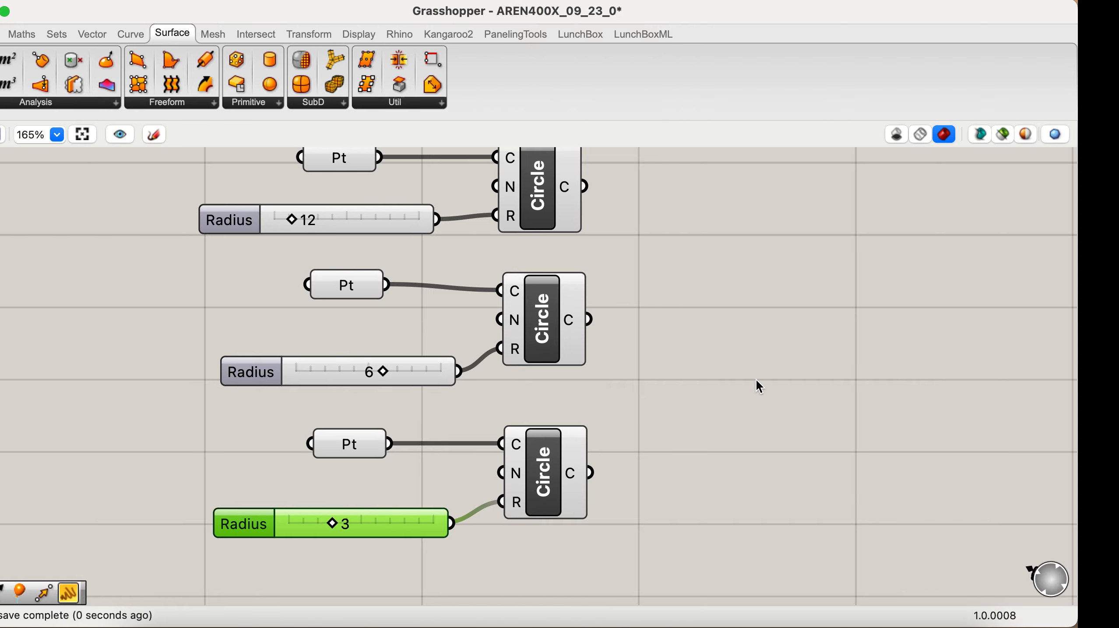
key("ctrl+Left")
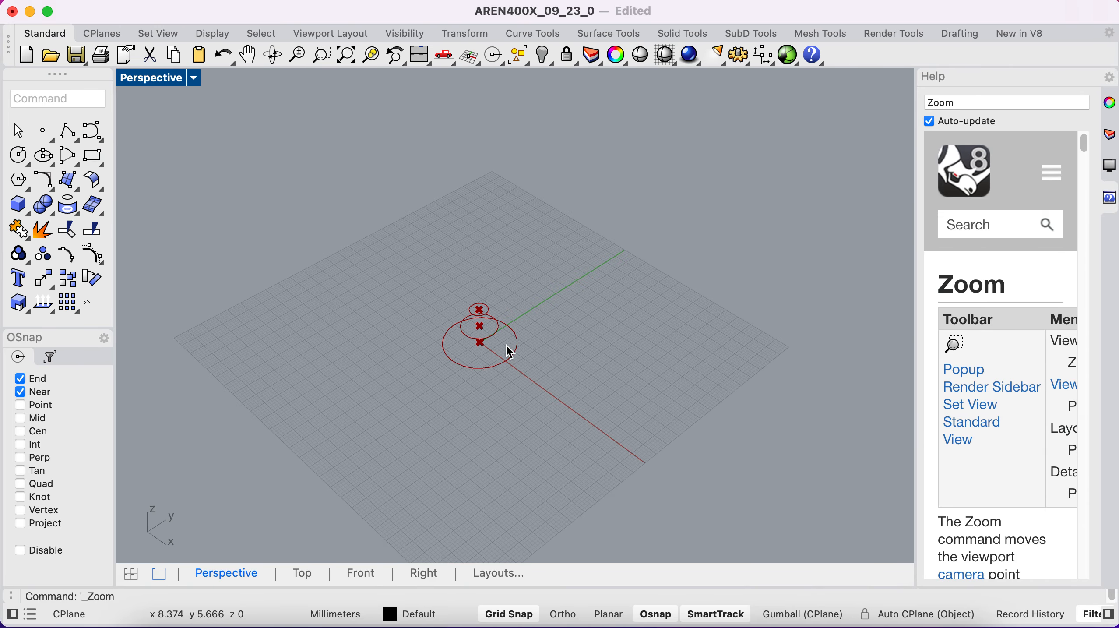
type("z")
key("Return")
type("e")
key("Return")
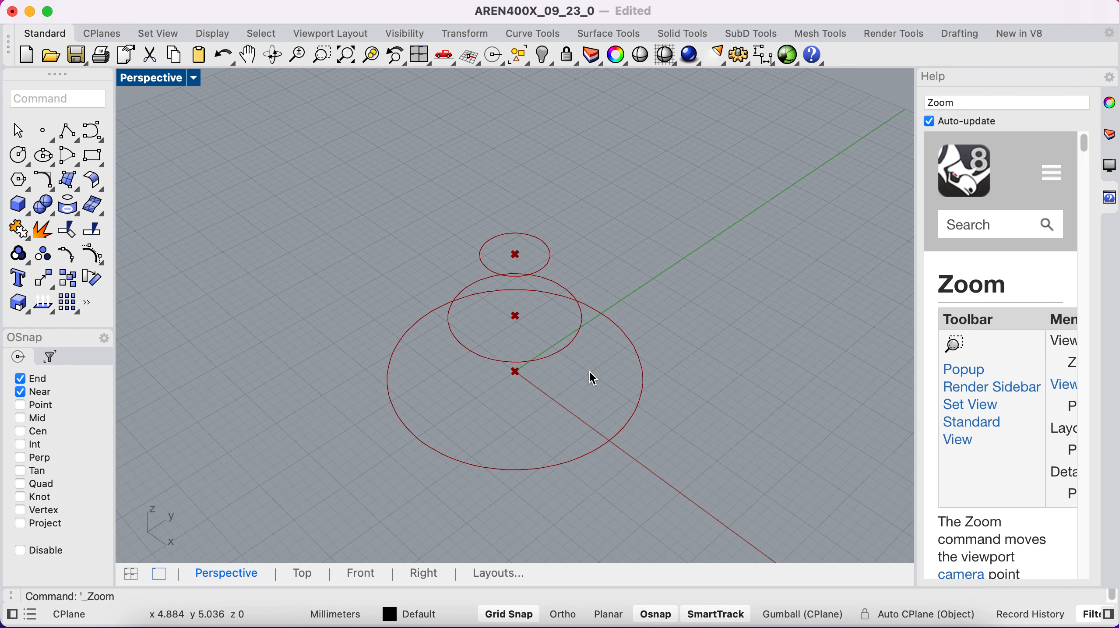
Step: Return to Grasshopper and add a Divide Curve component beside the three Circle components, leaving room for wires
key("ctrl+Left")
scroll(714, 344, "right", 2)
scroll(714, 343, "up", 1)
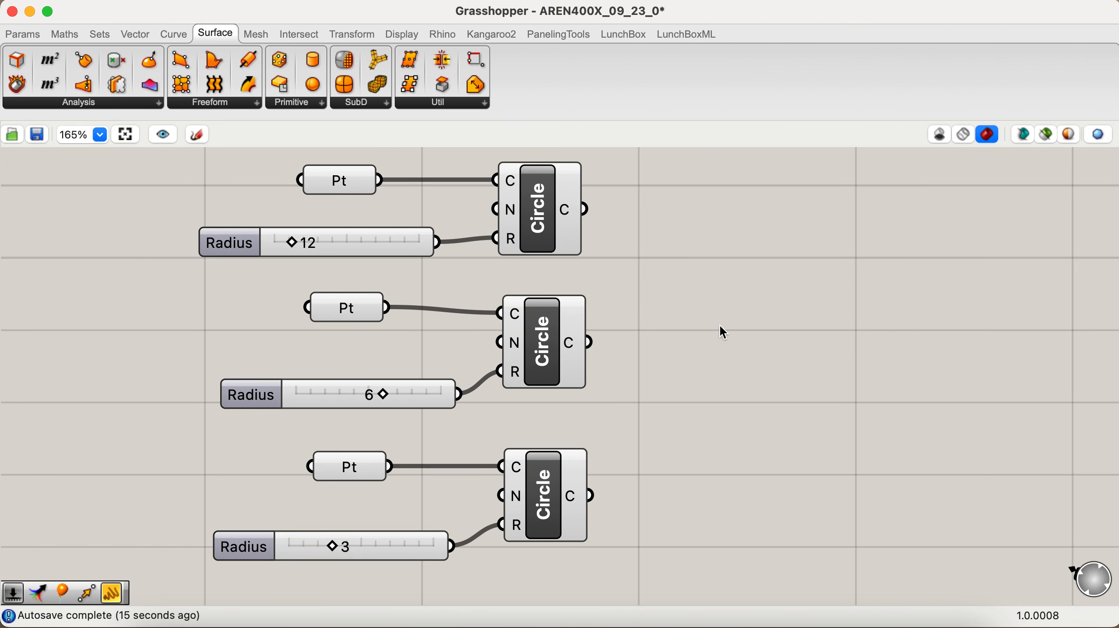
double_click(720, 327)
type("div")
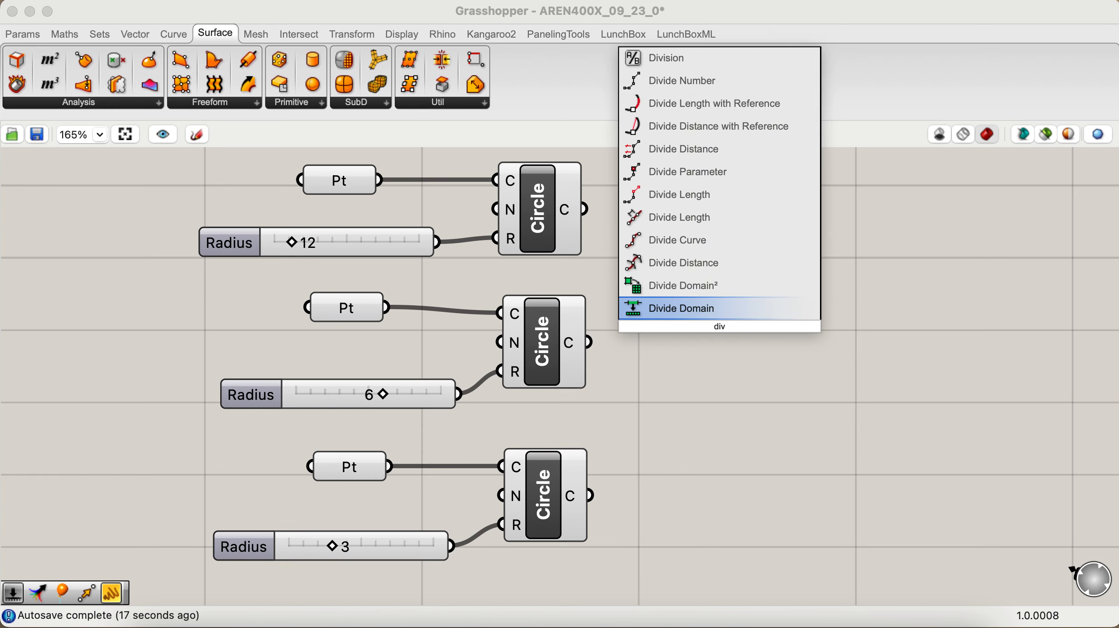
left_click(706, 241)
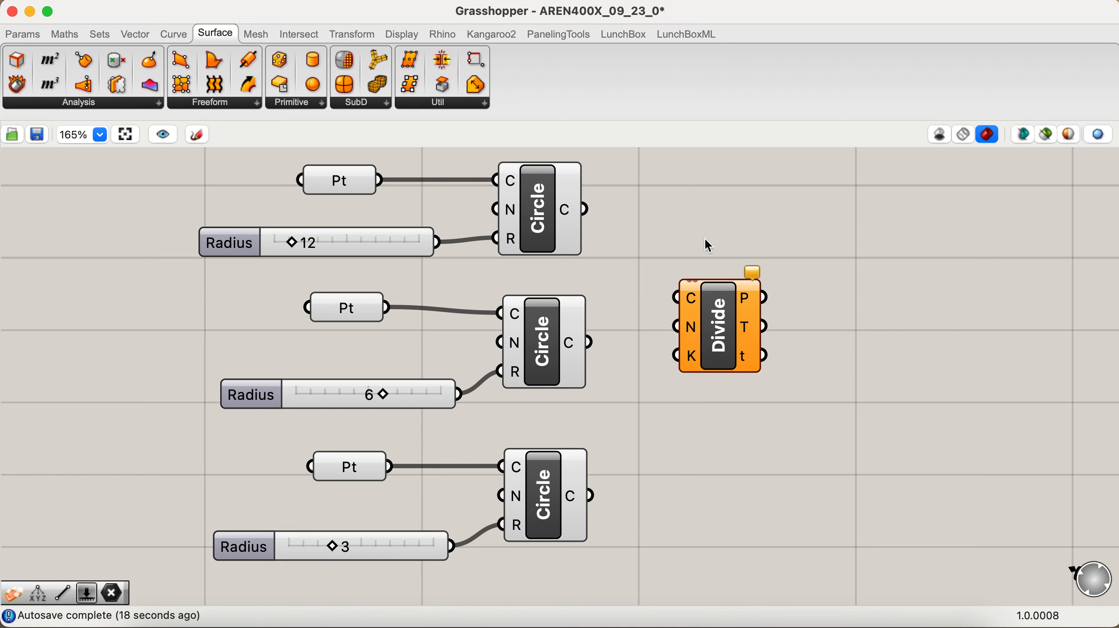
left_click_drag(718, 317, 765, 339)
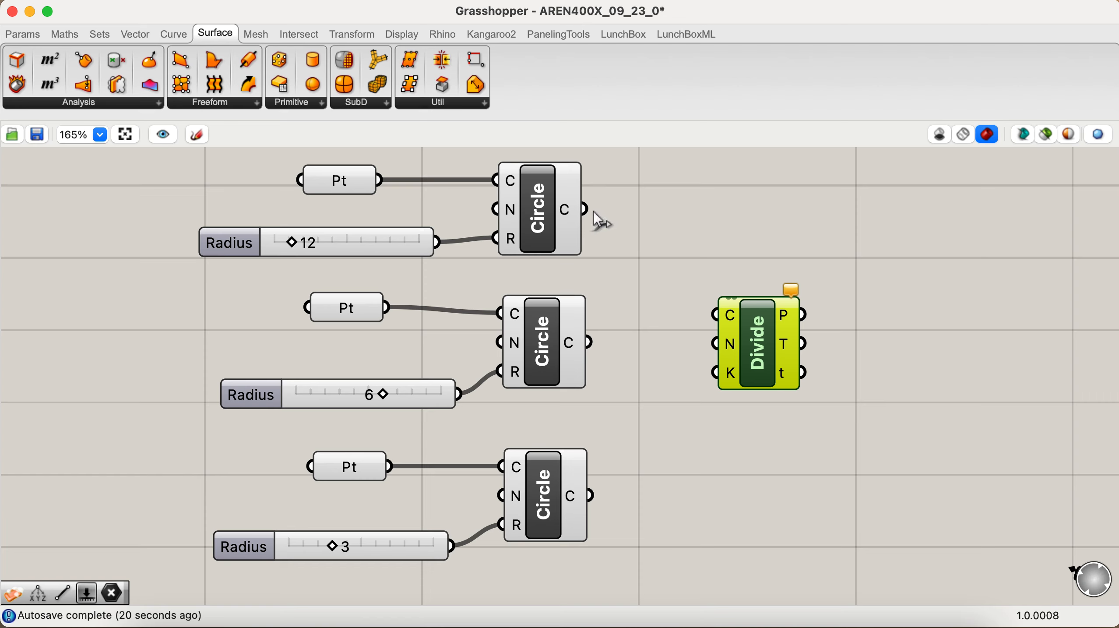
Step: Connect all three Circle outputs to the Divide Curve component's curve input and shift the Divide Curve component slightly
left_click_drag(590, 212, 719, 315)
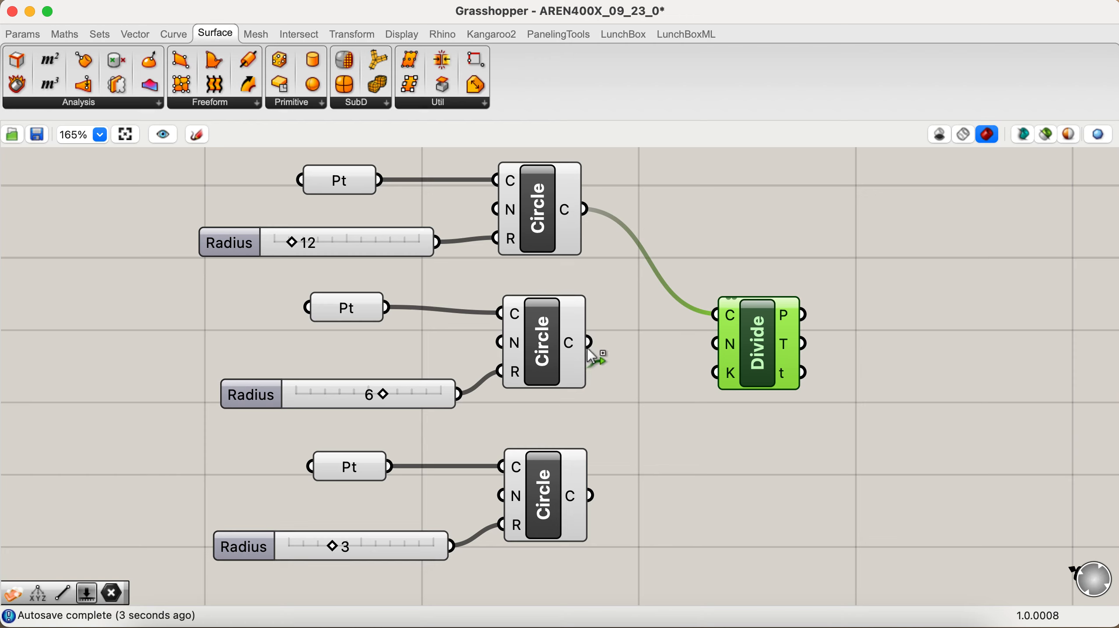
left_click_drag(636, 324, 715, 327, "shift")
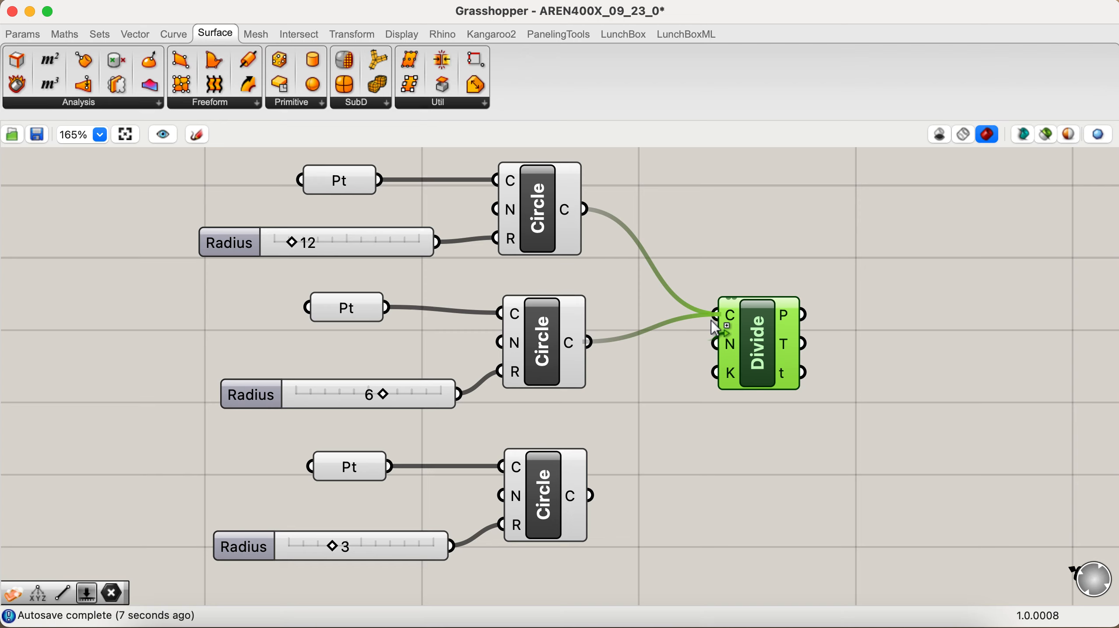
left_click_drag(593, 495, 718, 327, "shift")
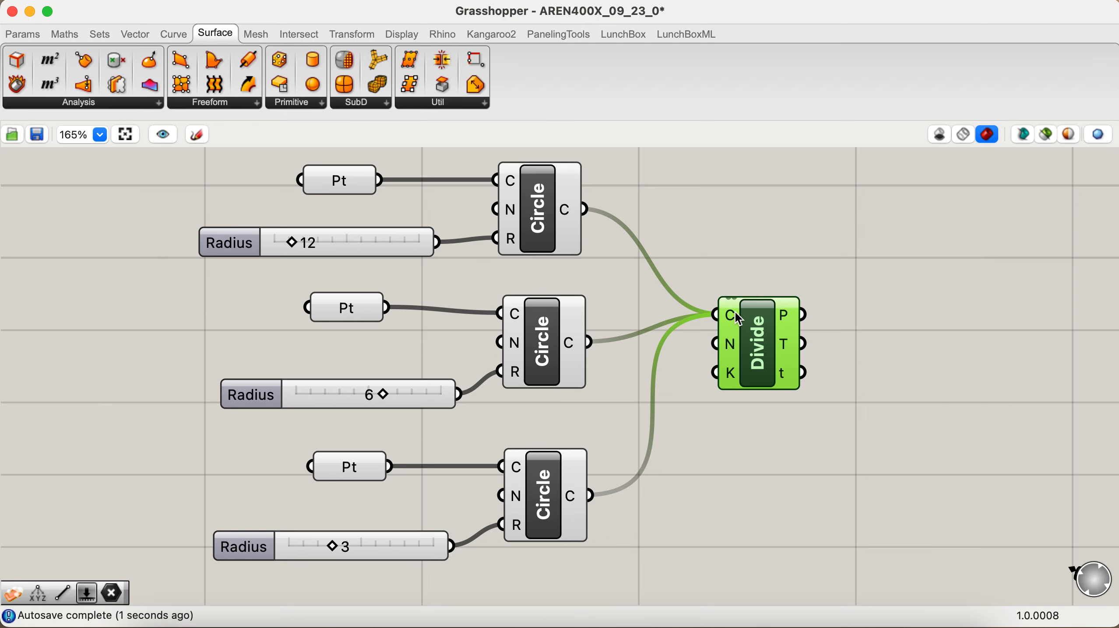
left_click_drag(762, 323, 765, 333)
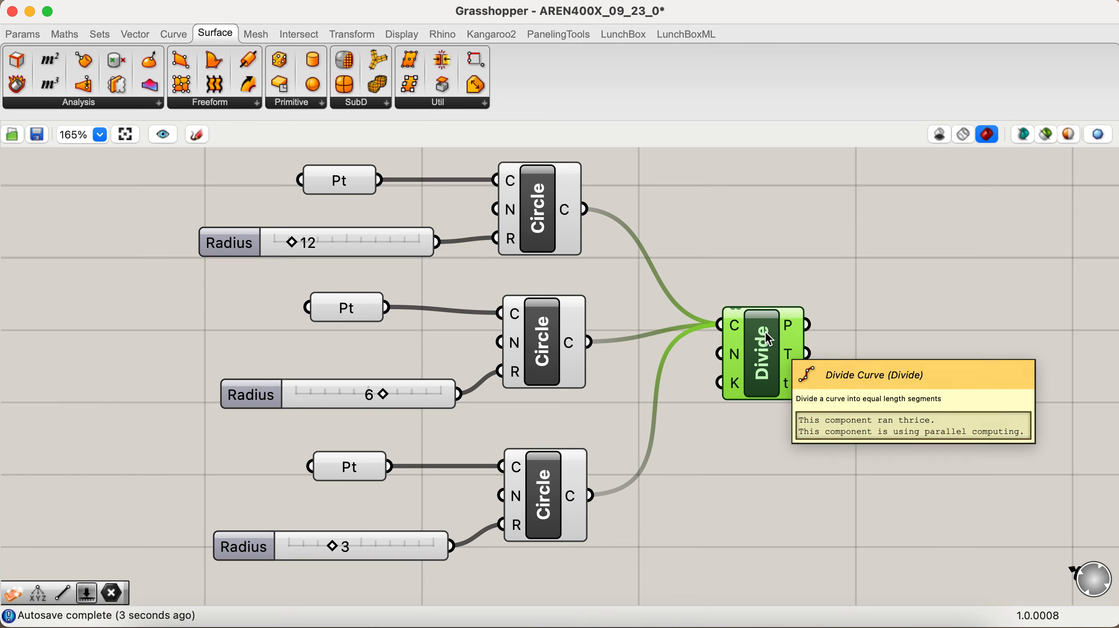
Step: Add a PolyLine component beyond Divide Curve and connect the division points output to its vertices input
scroll(887, 340, "right", 2)
scroll(889, 343, "right", 2)
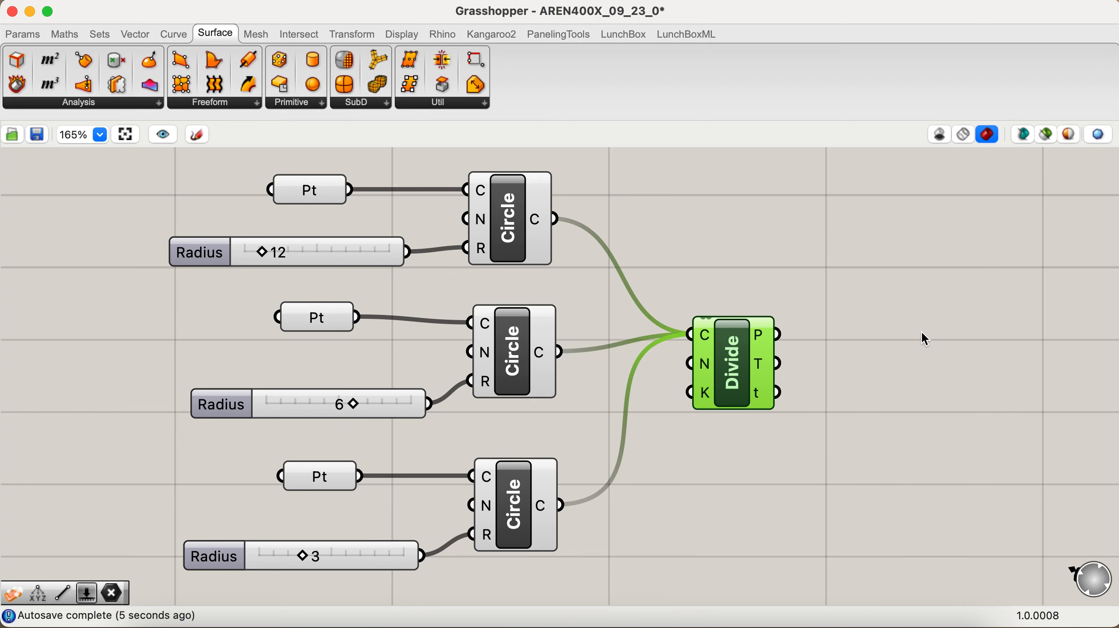
double_click(975, 346)
type("p")
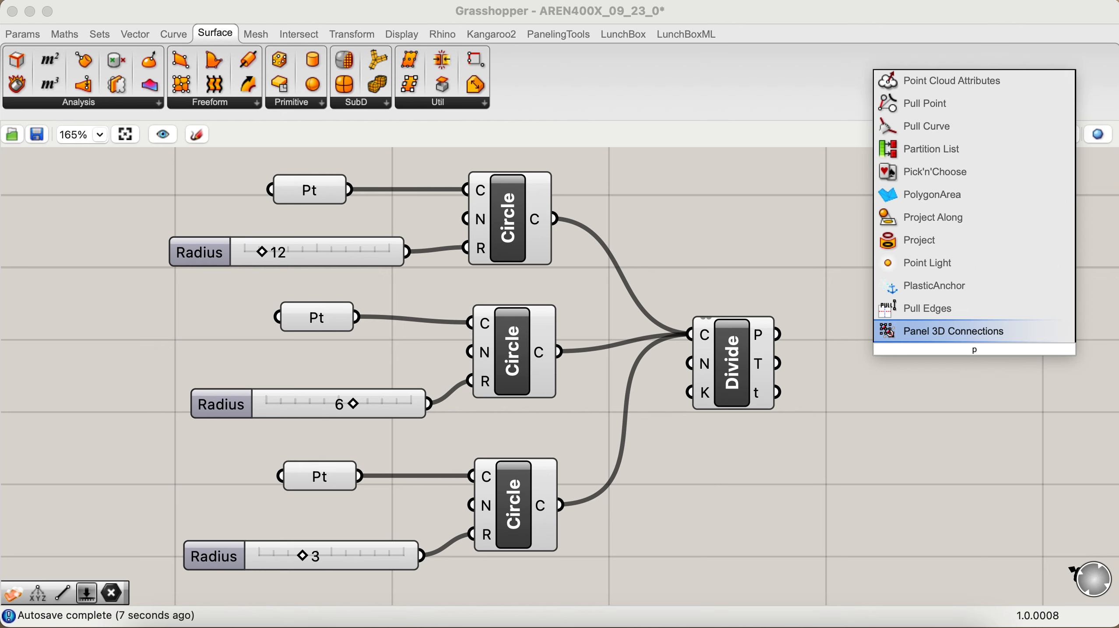
type("lin")
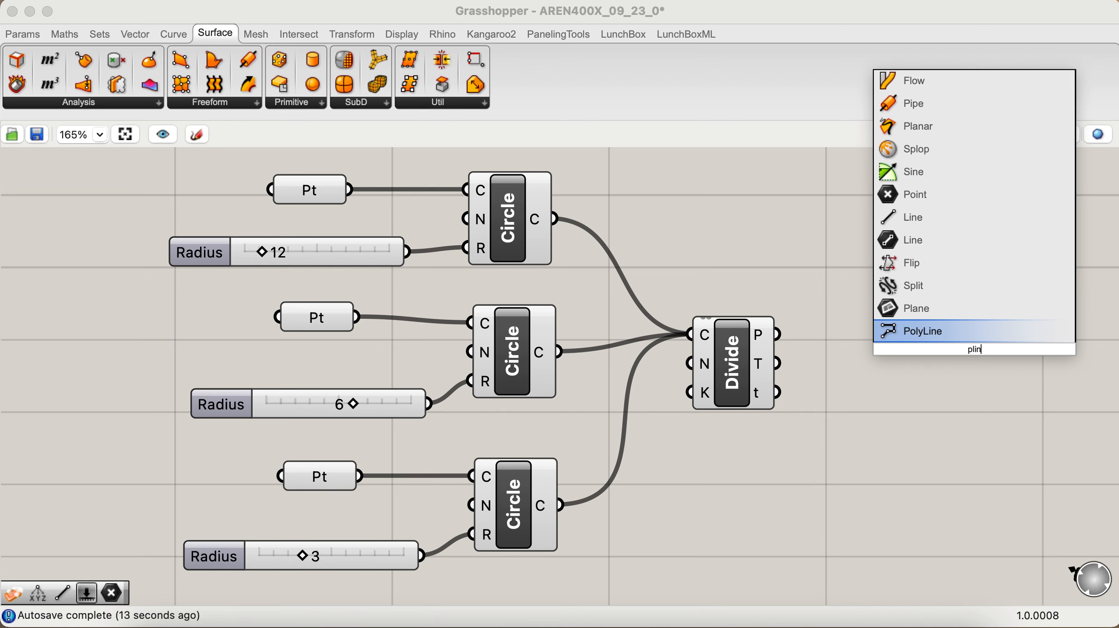
key("Return")
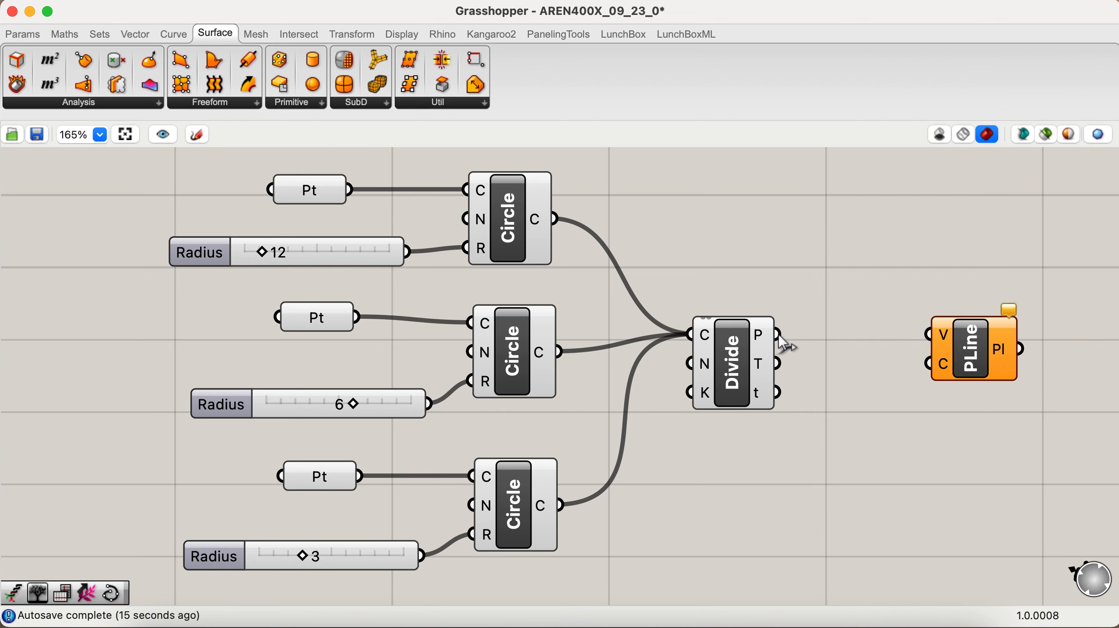
left_click_drag(779, 335, 951, 359)
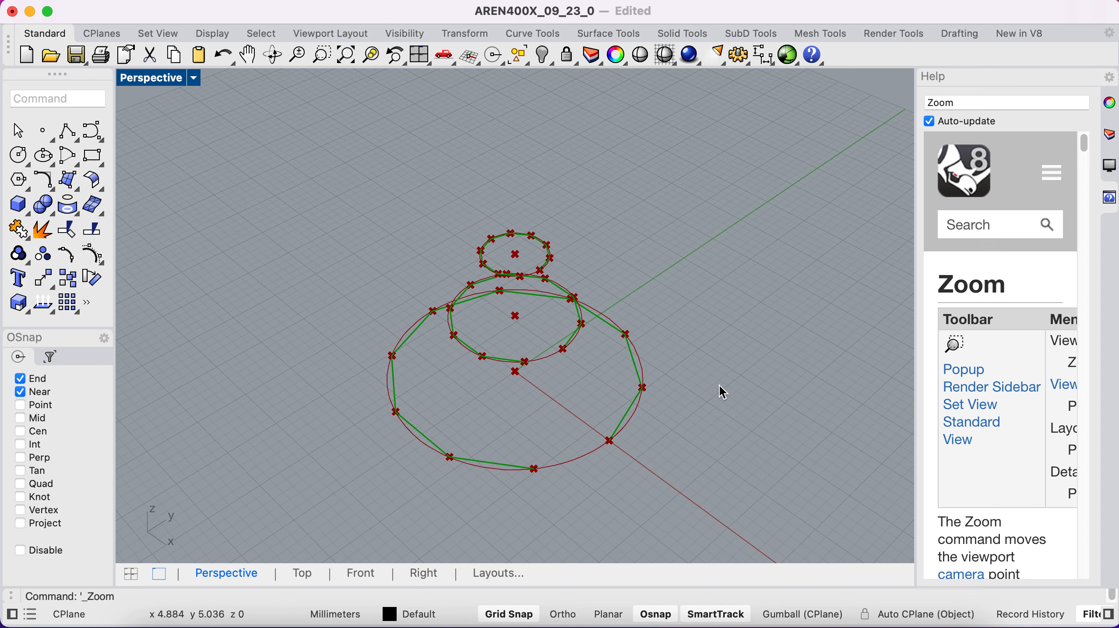
Step: Examine the polylines around the three circles in Rhino's Perspective viewport and return to Grasshopper
right_click_drag(498, 368, 519, 353)
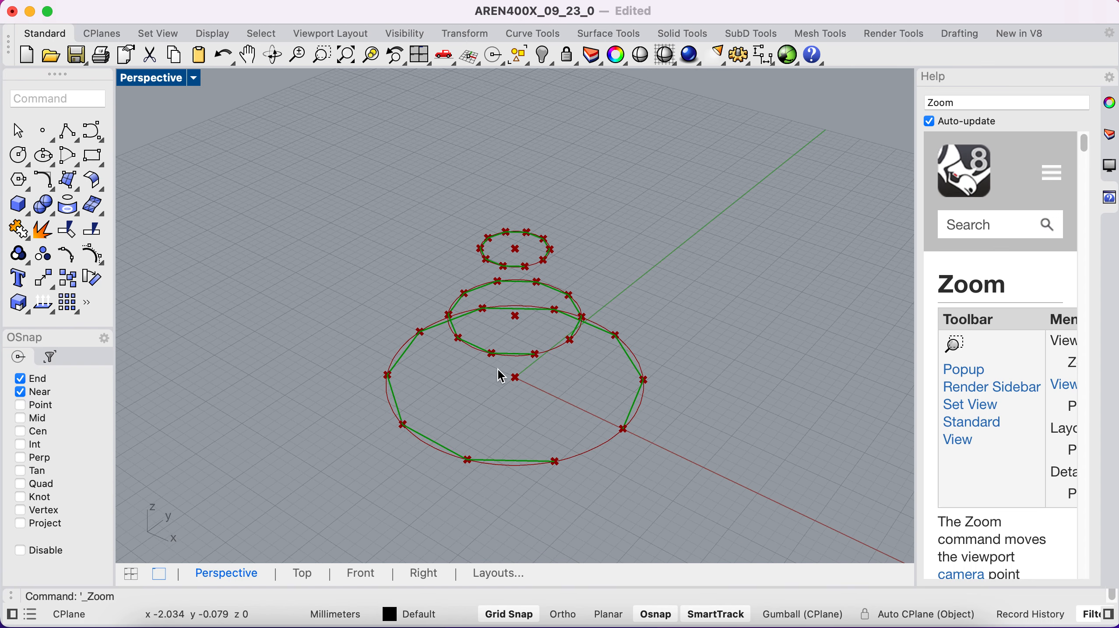
scroll(498, 369, "up", 4)
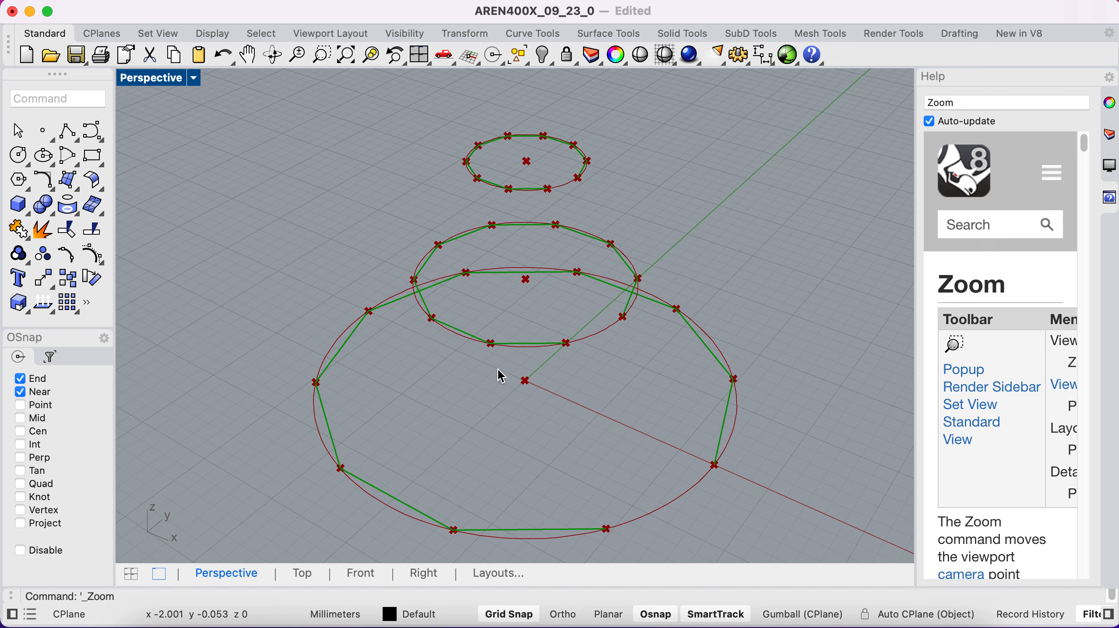
key("ctrl+Left")
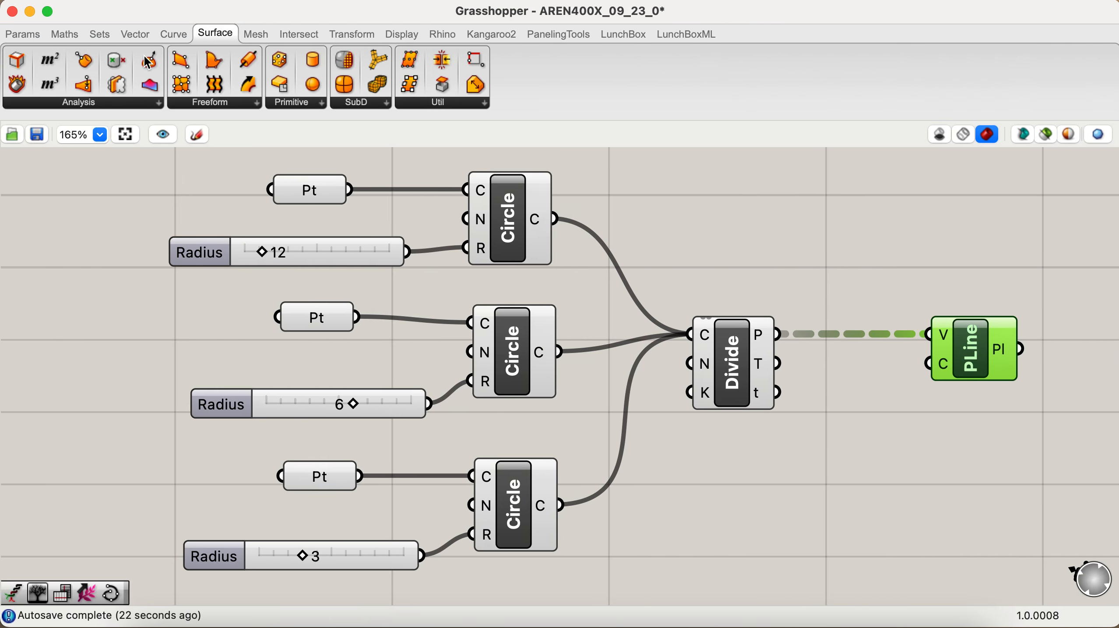
Step: Add a Param Viewer above the Divide Curve component and connect the division points output to it
left_click(30, 35)
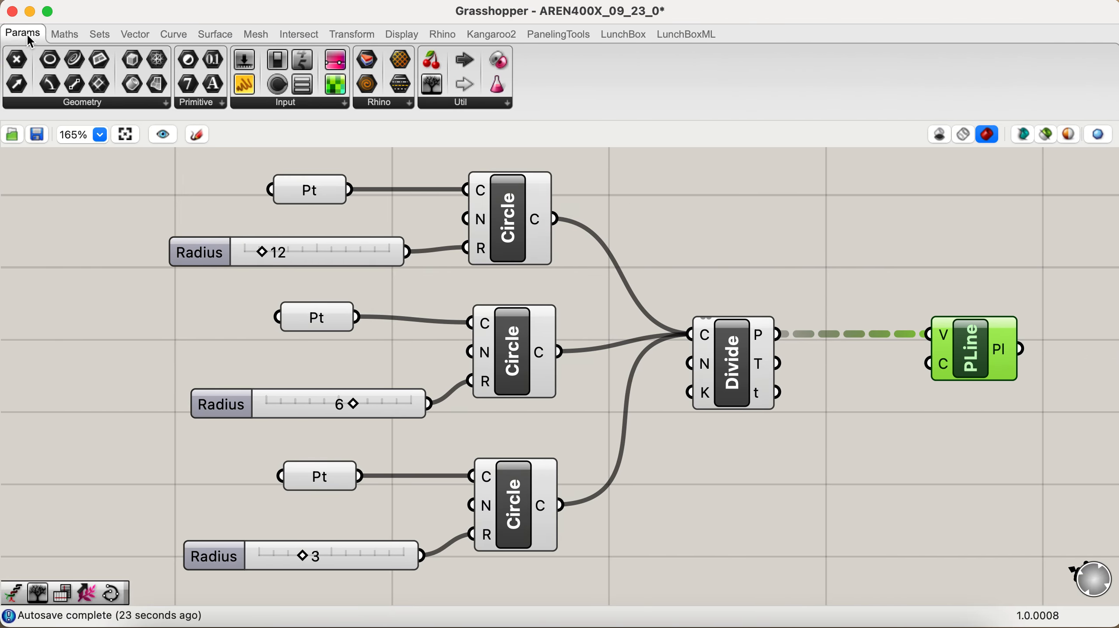
left_click(509, 105)
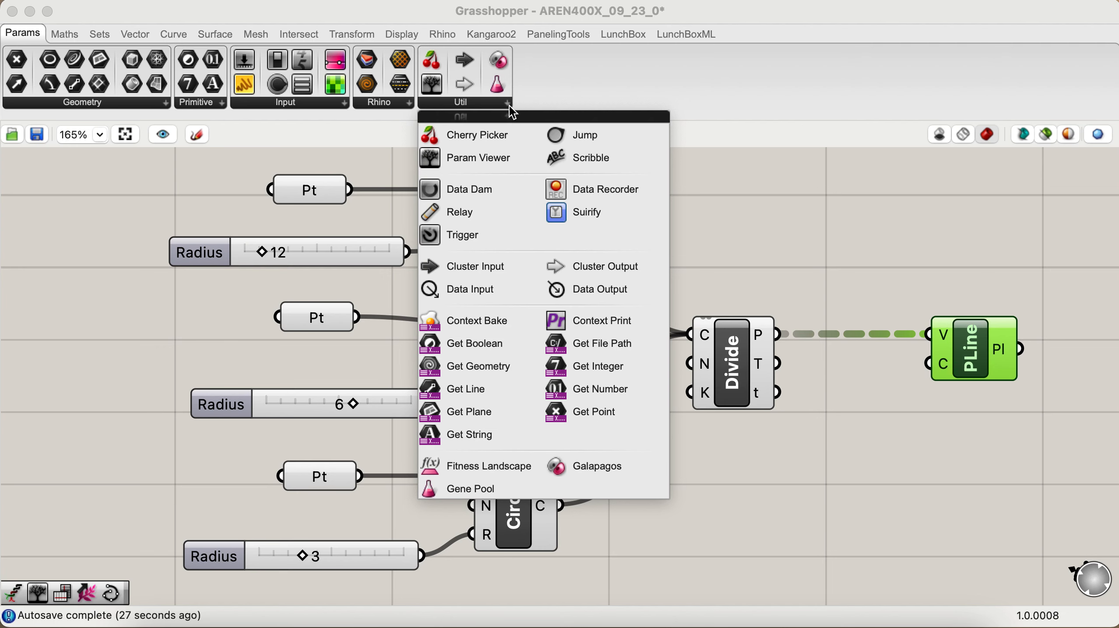
left_click(473, 169)
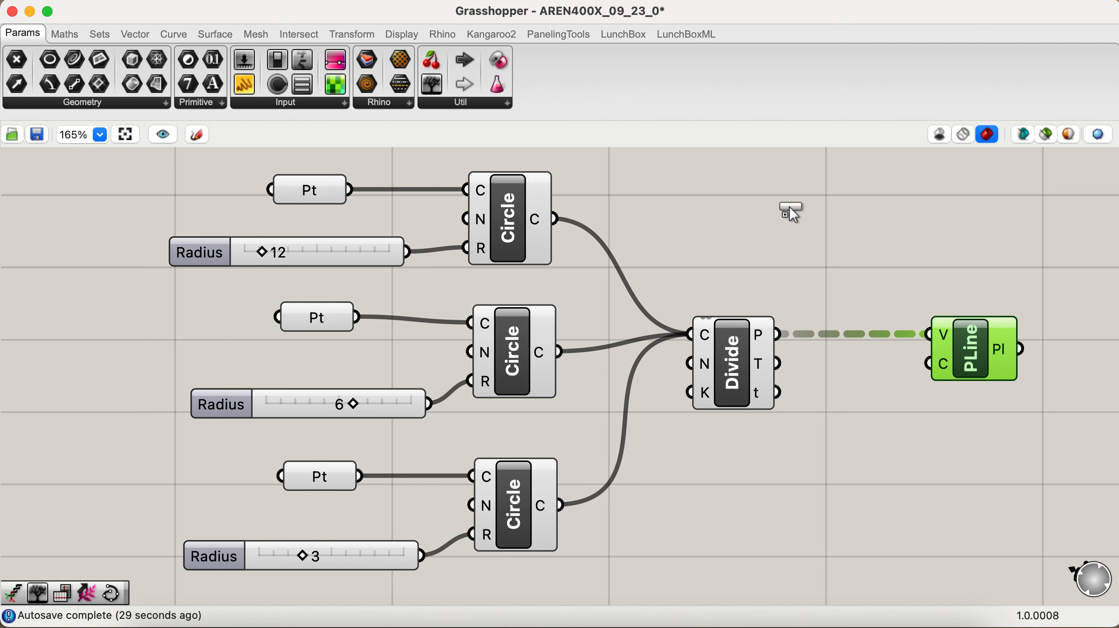
left_click(791, 212)
scroll(795, 251, "up", 4)
scroll(795, 250, "right", 5)
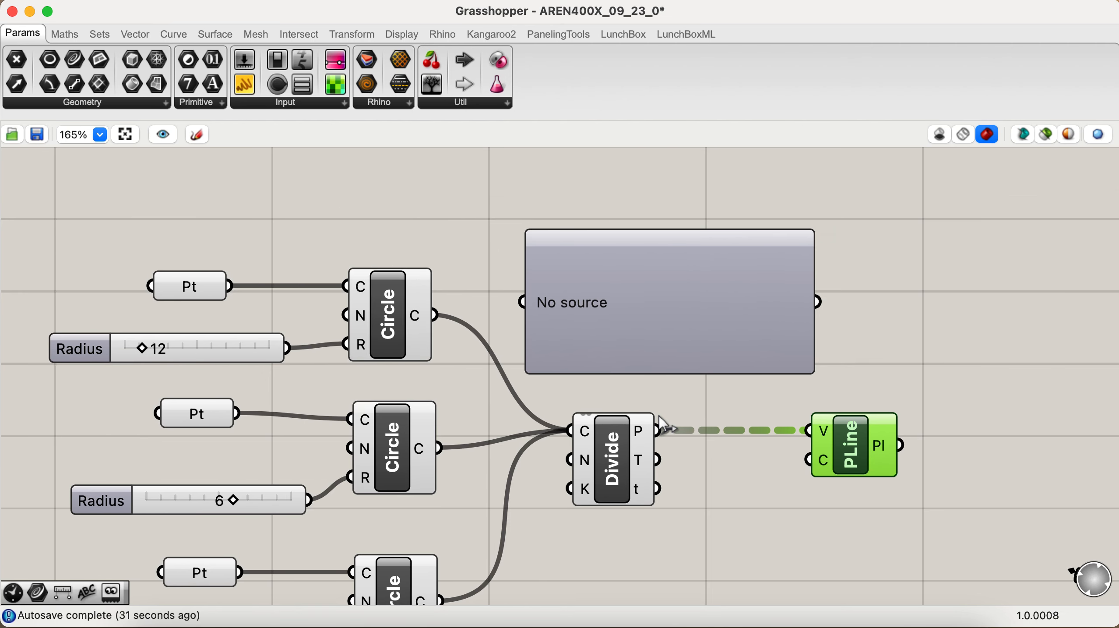
left_click_drag(660, 429, 522, 302)
left_click_drag(651, 311, 719, 289)
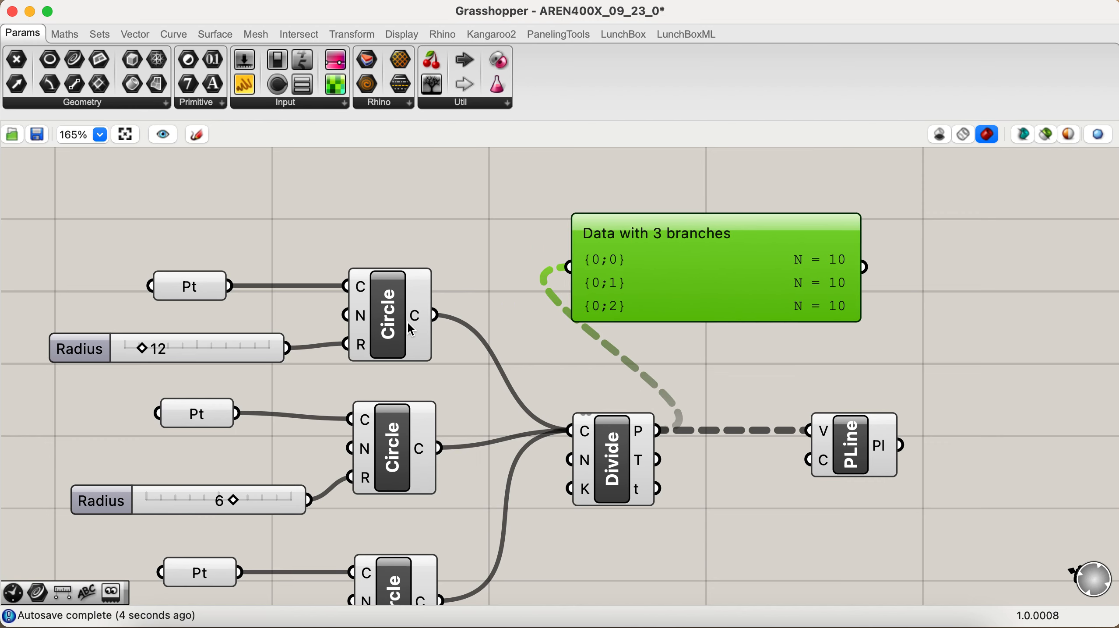
Step: Move the PolyLine component farther from Divide Curve, then add a Flip Matrix component between them fed by the division points
scroll(408, 321, "down", 1)
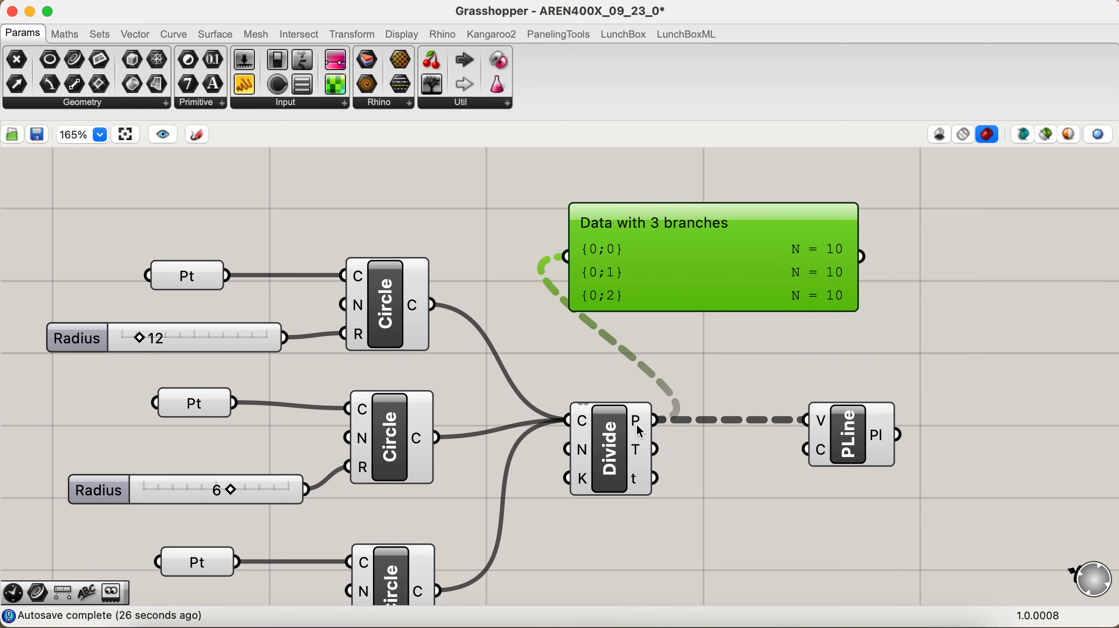
mouse_move(636, 425)
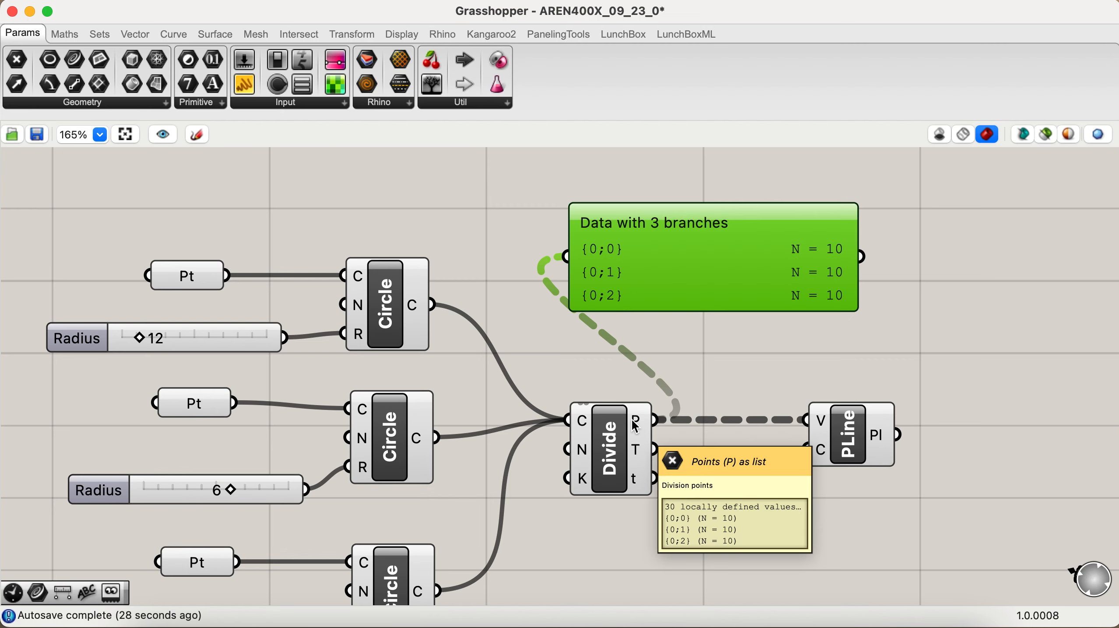
left_click_drag(879, 433, 1025, 415)
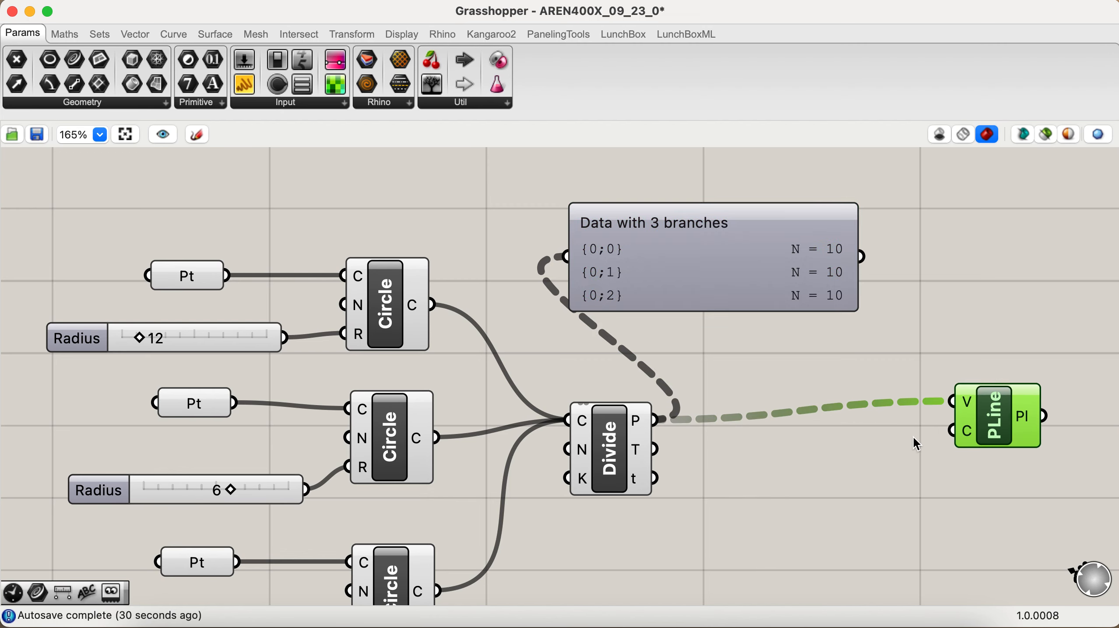
scroll(879, 501, "right", 3)
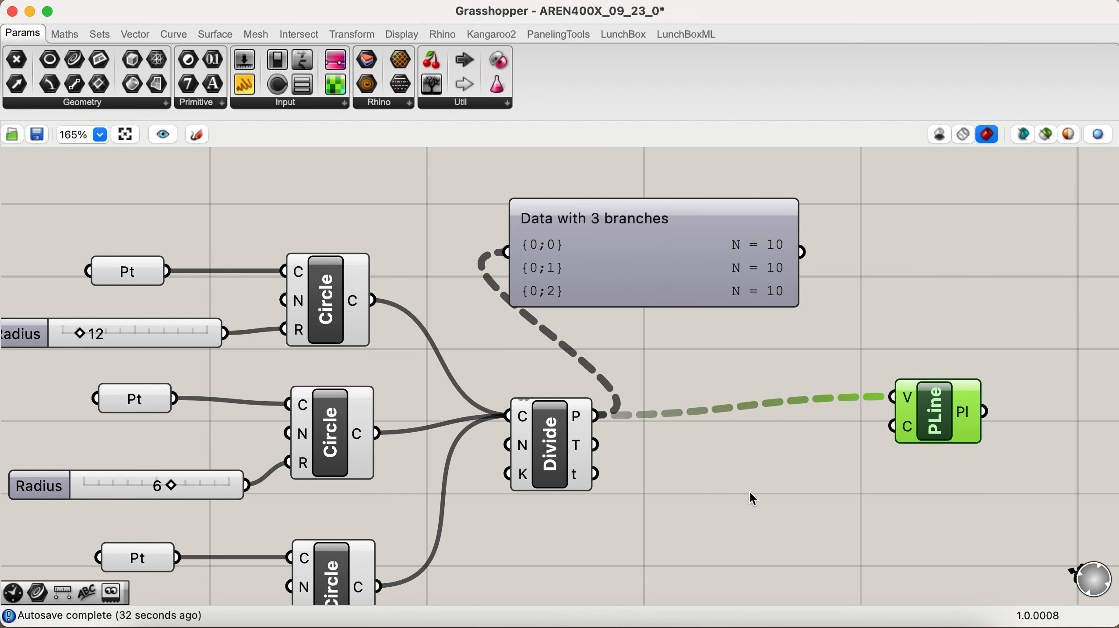
double_click(727, 458)
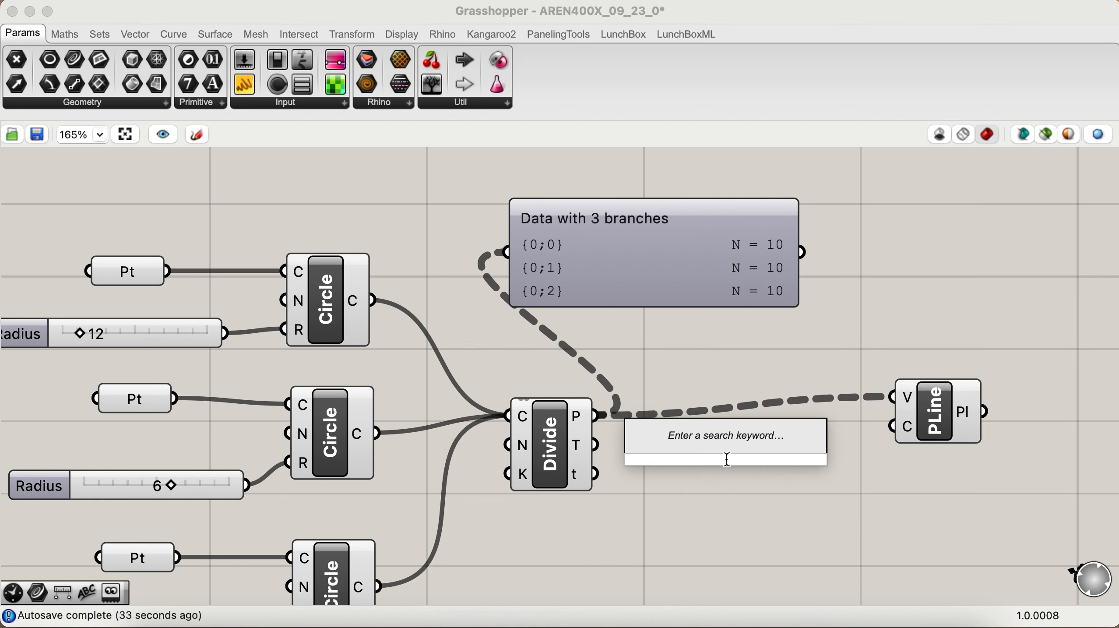
type("fl")
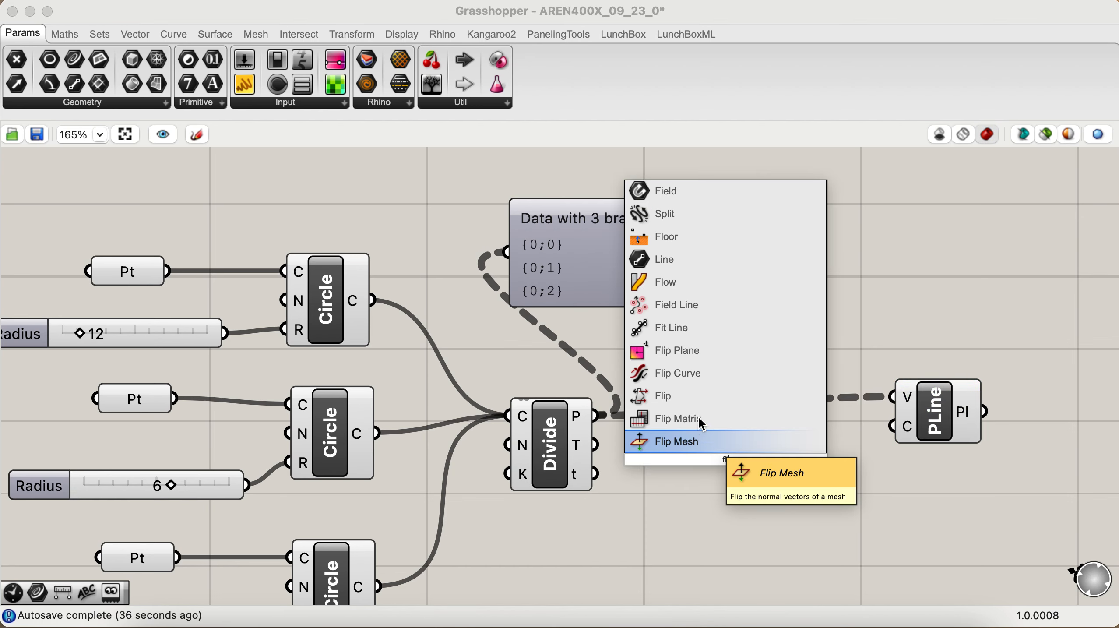
left_click(699, 417)
left_click_drag(597, 416, 690, 468)
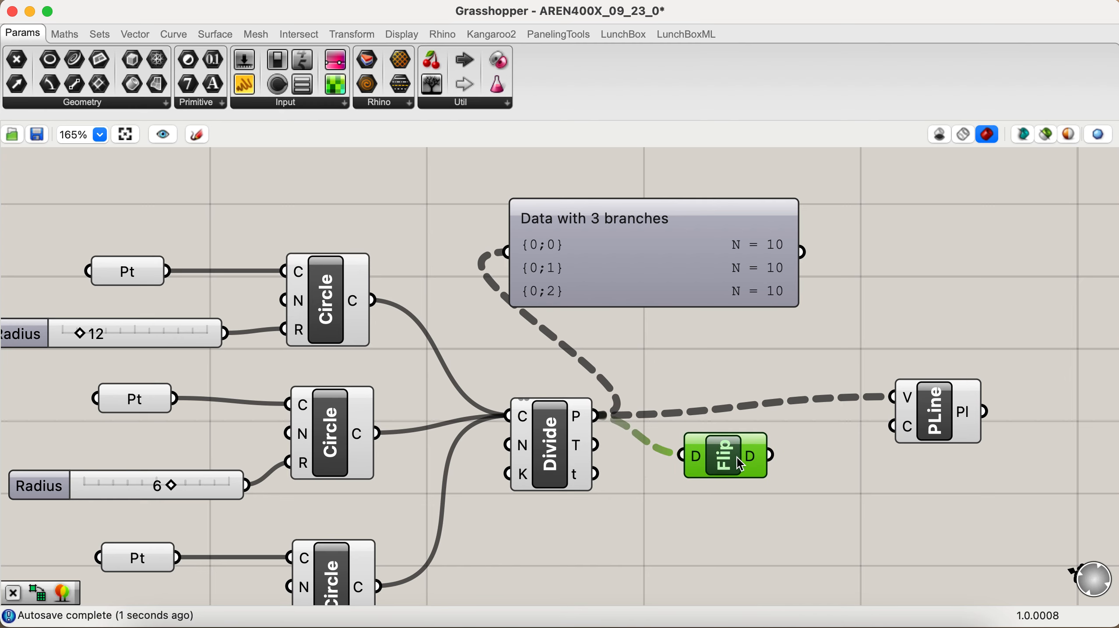
Step: Duplicate the Param Viewer beside the original, connect the Flip Matrix output to the copy and reduce the copy's height
mouse_move(753, 456)
scroll(752, 453, "right", 2)
scroll(752, 453, "down", 1)
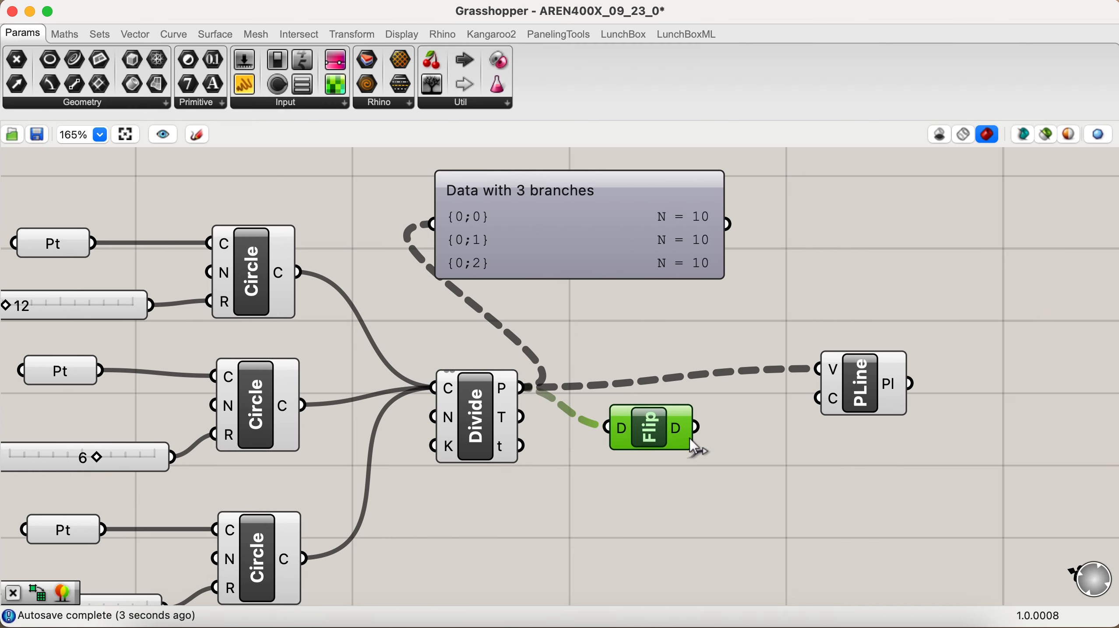
left_click(643, 245)
left_click_drag(643, 245, 959, 246, "alt")
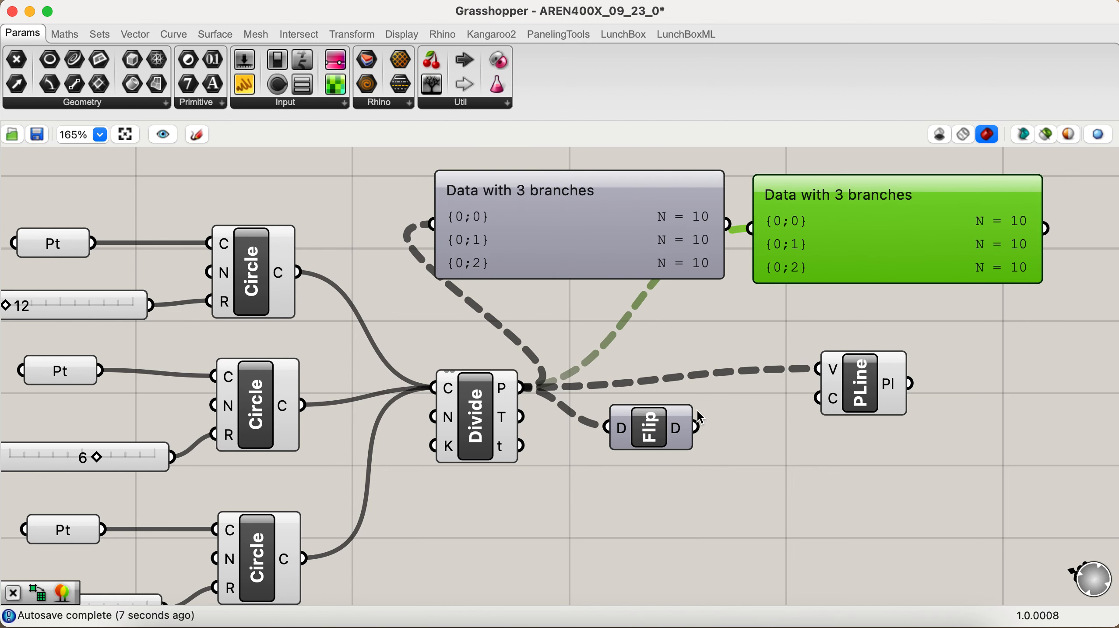
left_click_drag(698, 427, 751, 228)
scroll(813, 365, "up", 5)
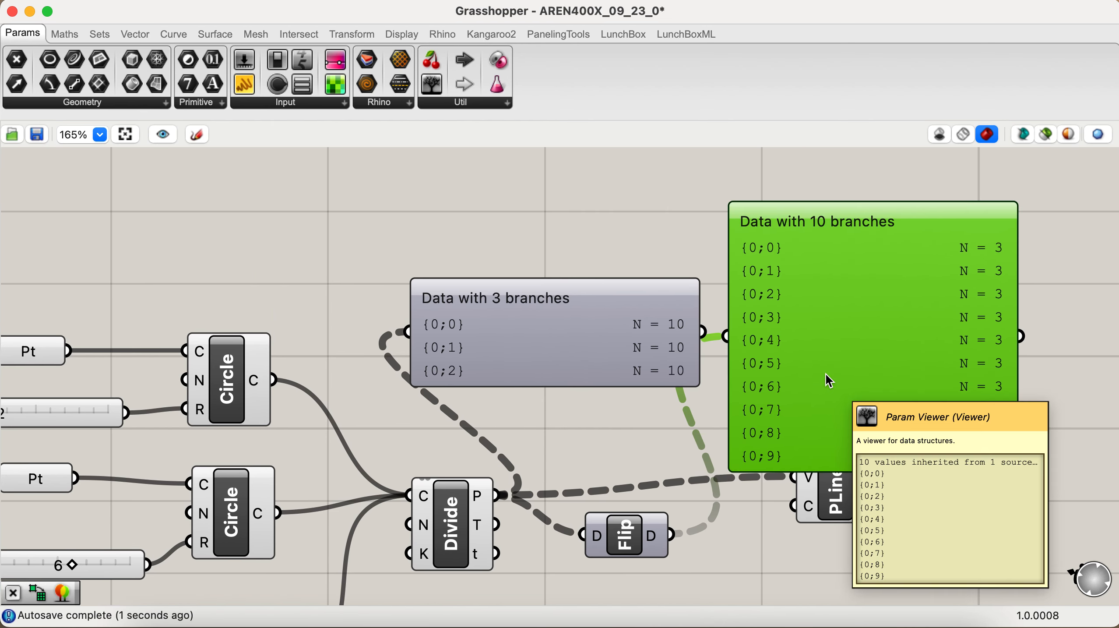
left_click_drag(910, 468, 907, 425)
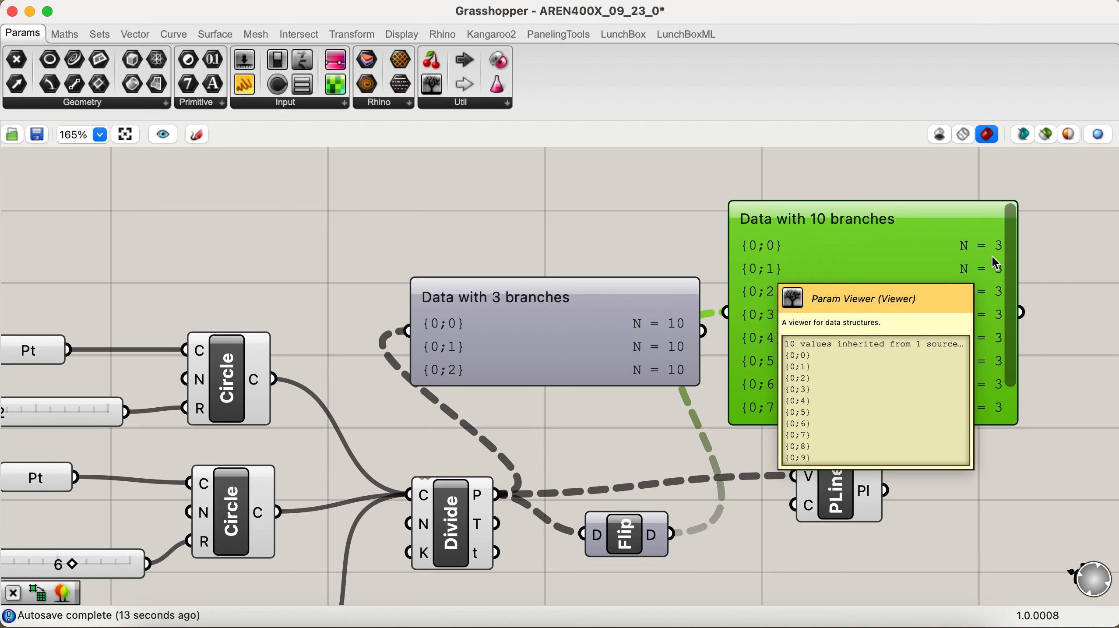
Step: Replace the PolyLine's vertices input with the Flip Matrix output and switch to Rhino to view the polylines
scroll(725, 513, "down", 2)
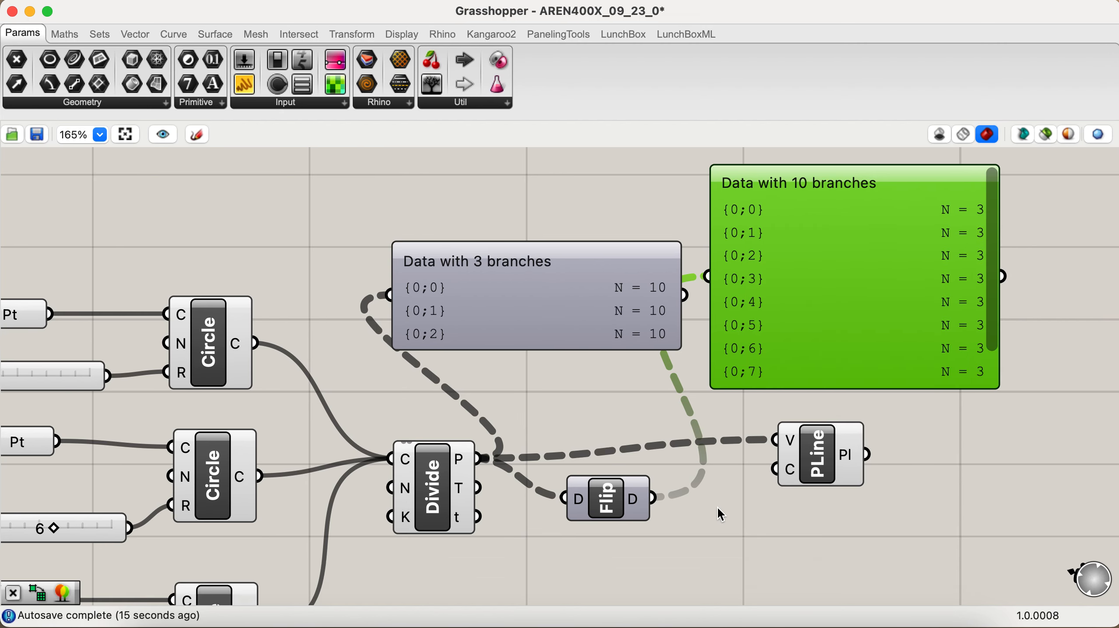
scroll(716, 507, "down", 2)
left_click_drag(630, 474, 753, 416)
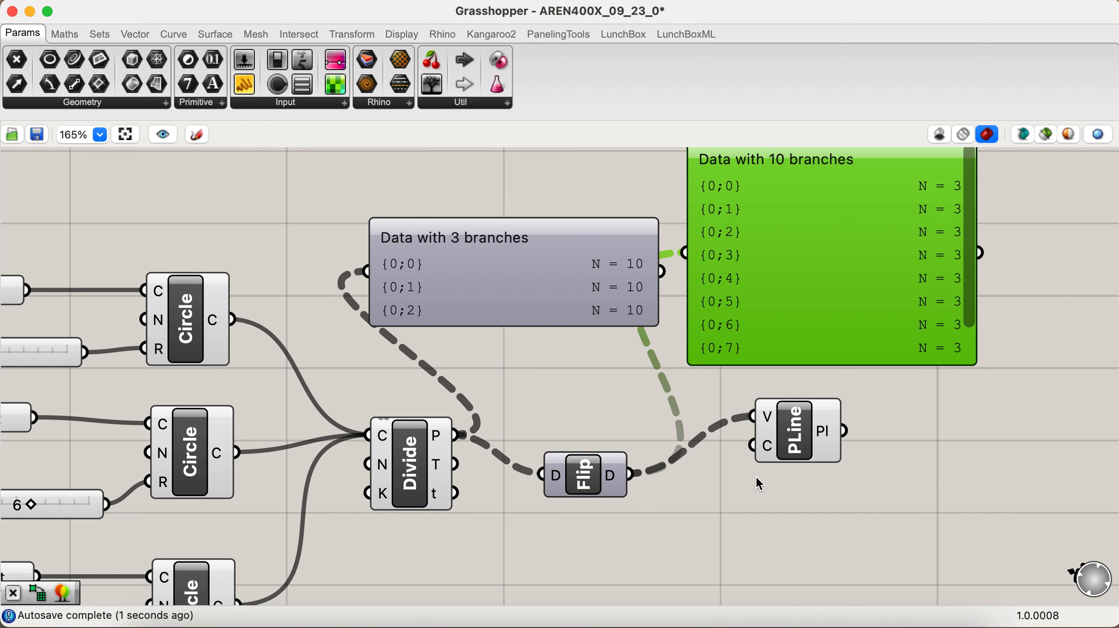
key("ctrl+Right")
scroll(622, 351, "down", 3)
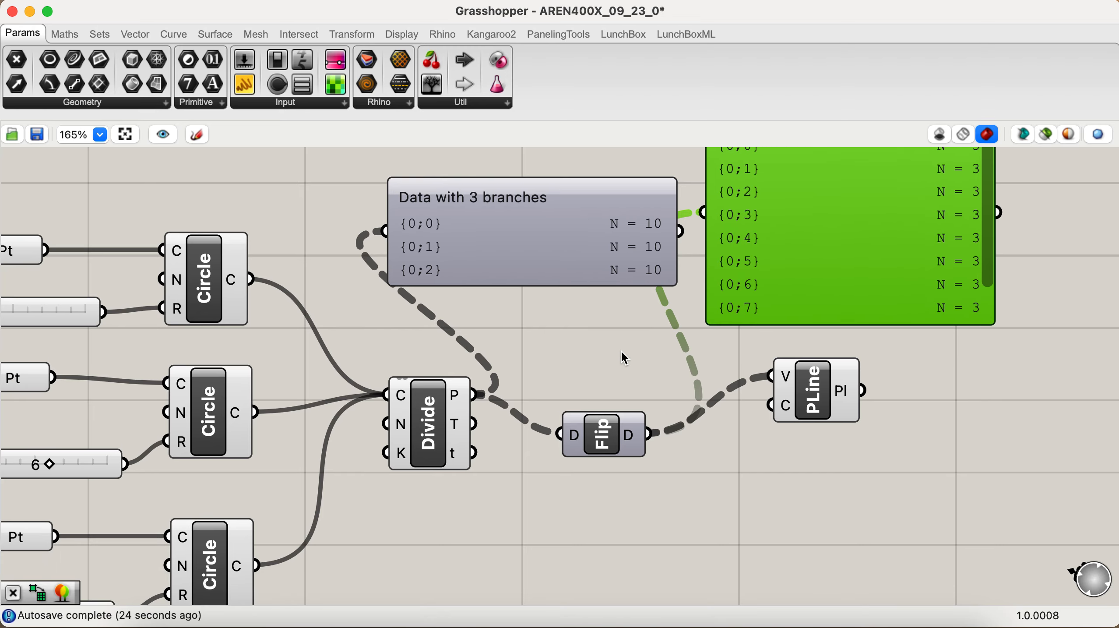
scroll(621, 350, "right", 1)
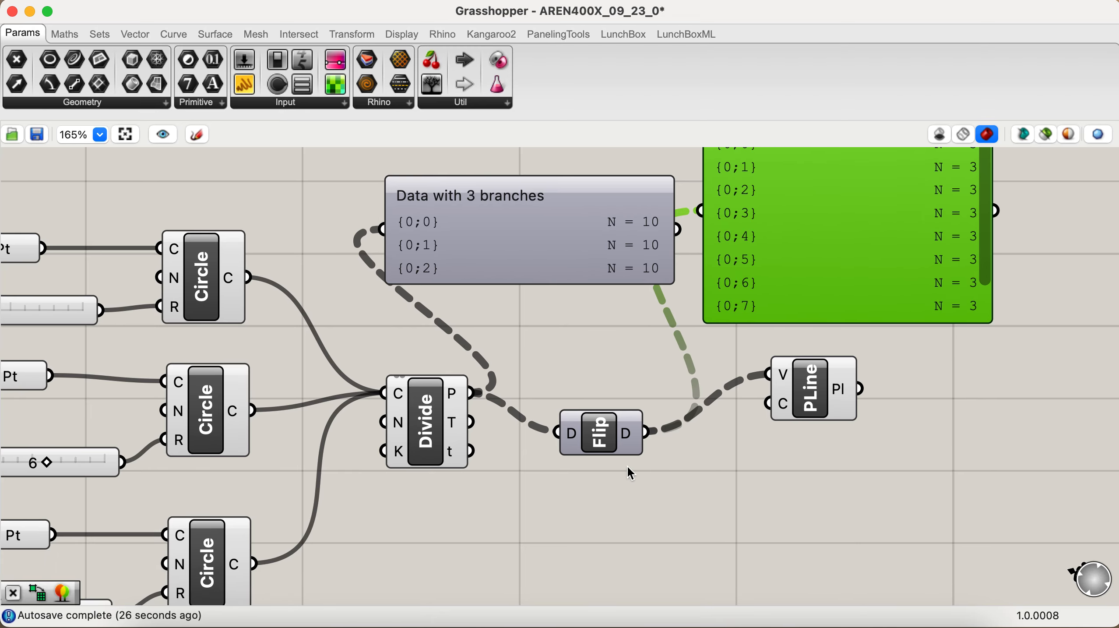
scroll(602, 488, "down", 2)
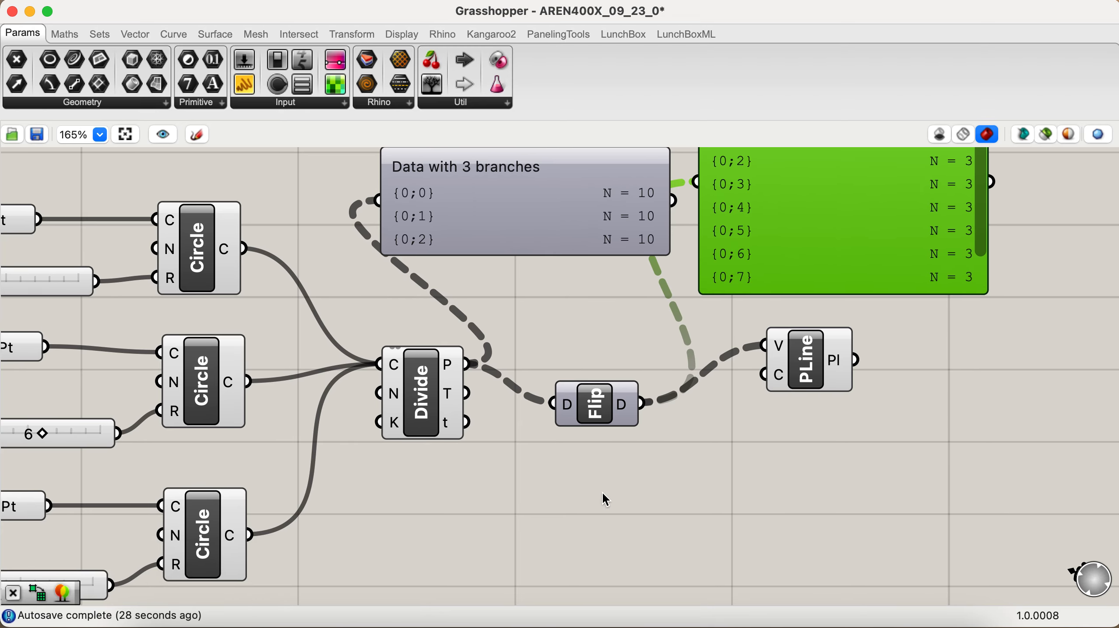
double_click(614, 499)
type("fl")
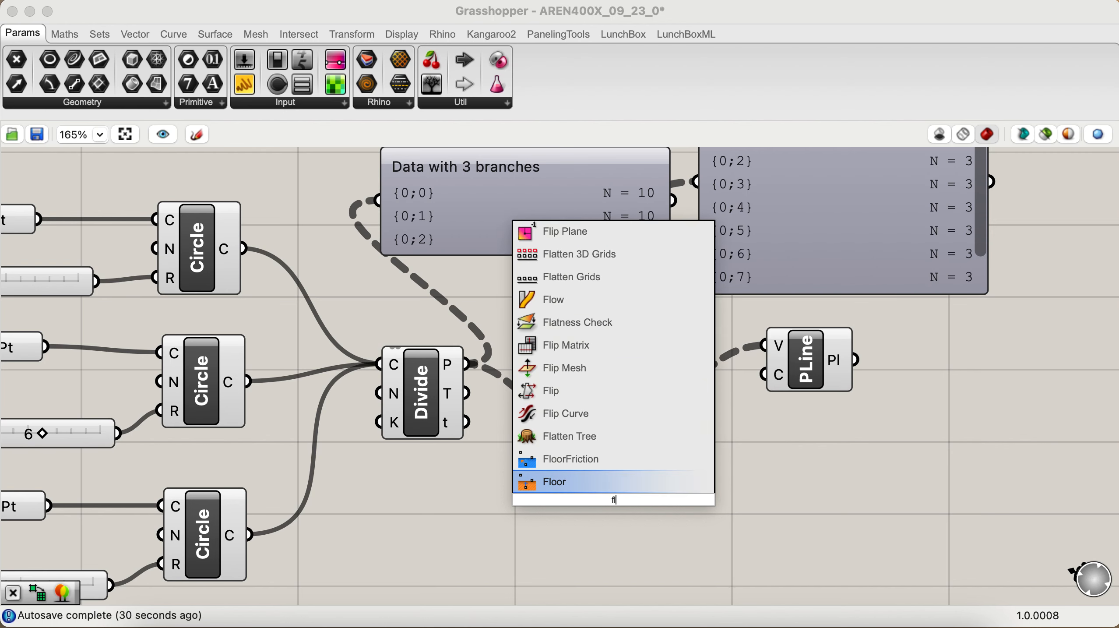
type("at")
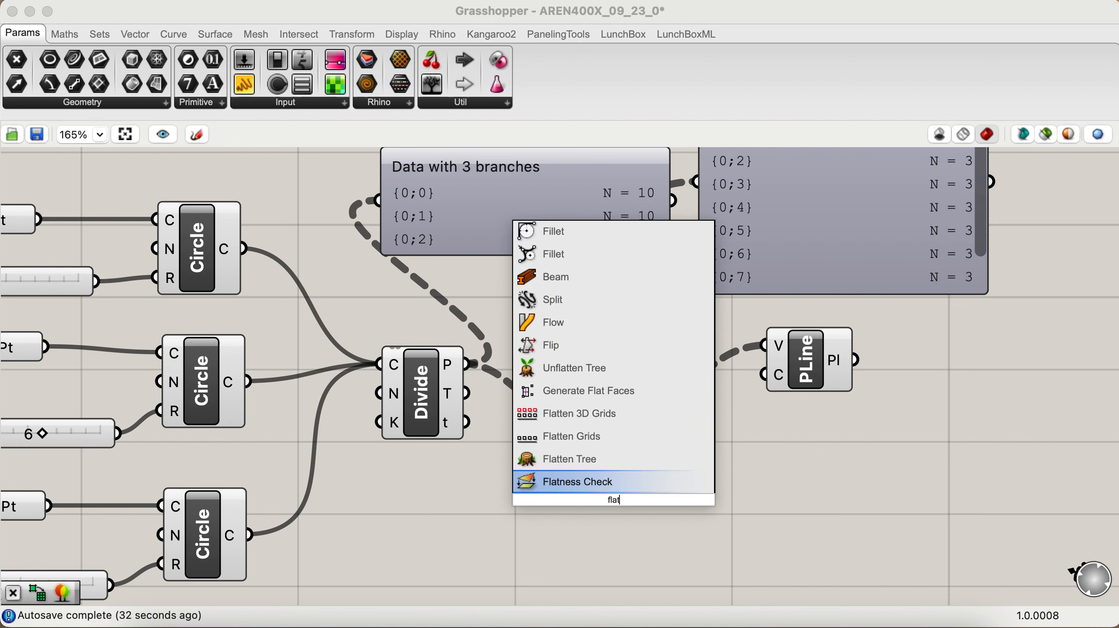
key("Up")
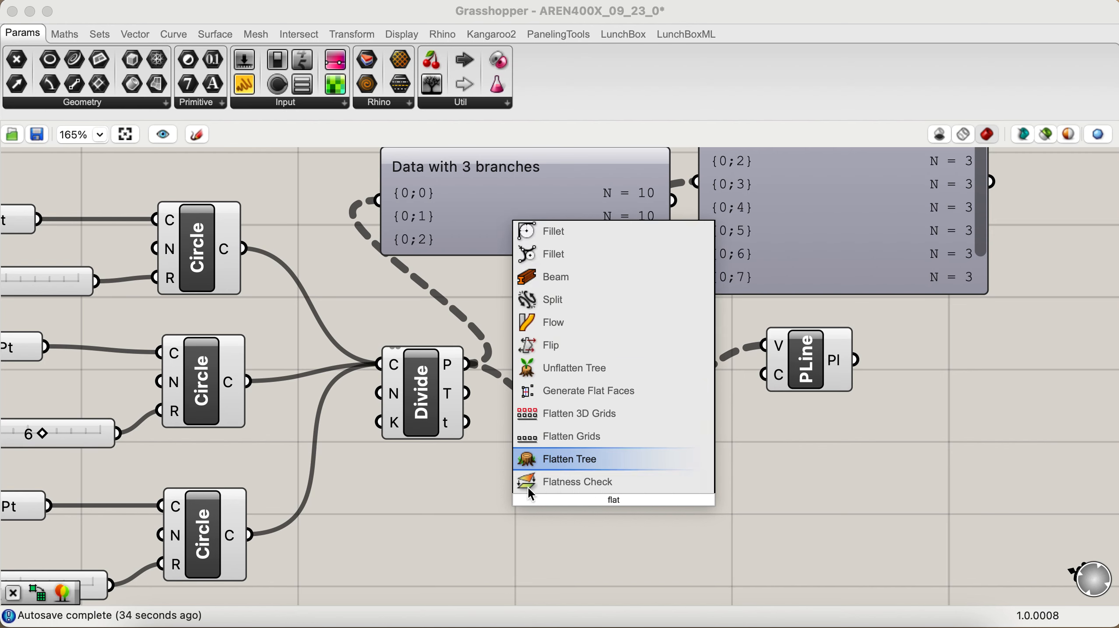
key("Down")
key("Return")
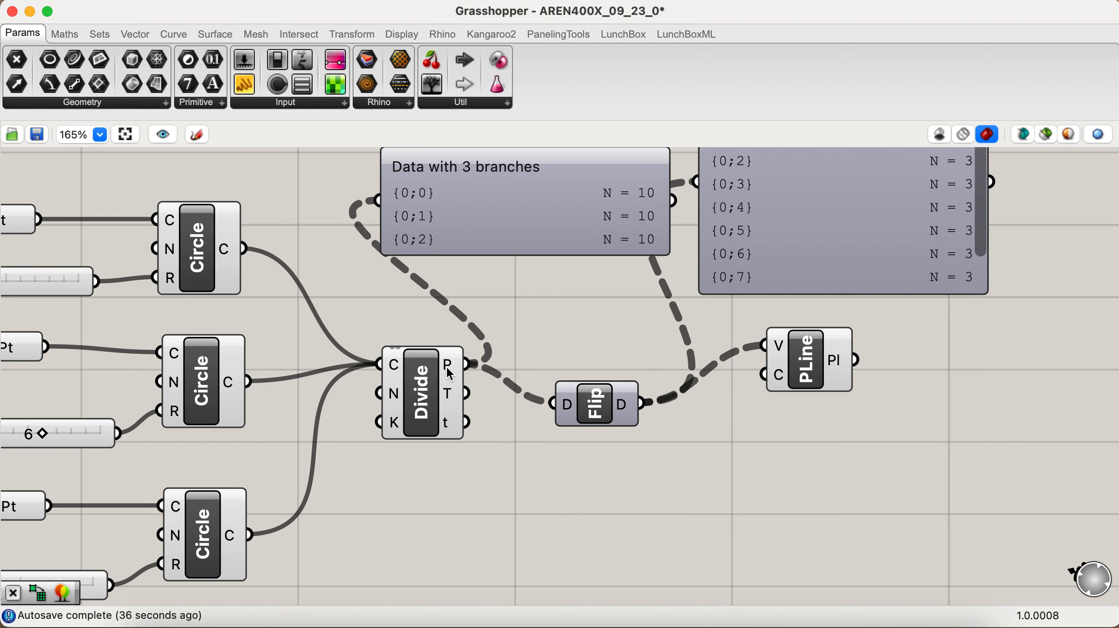
right_click(449, 369)
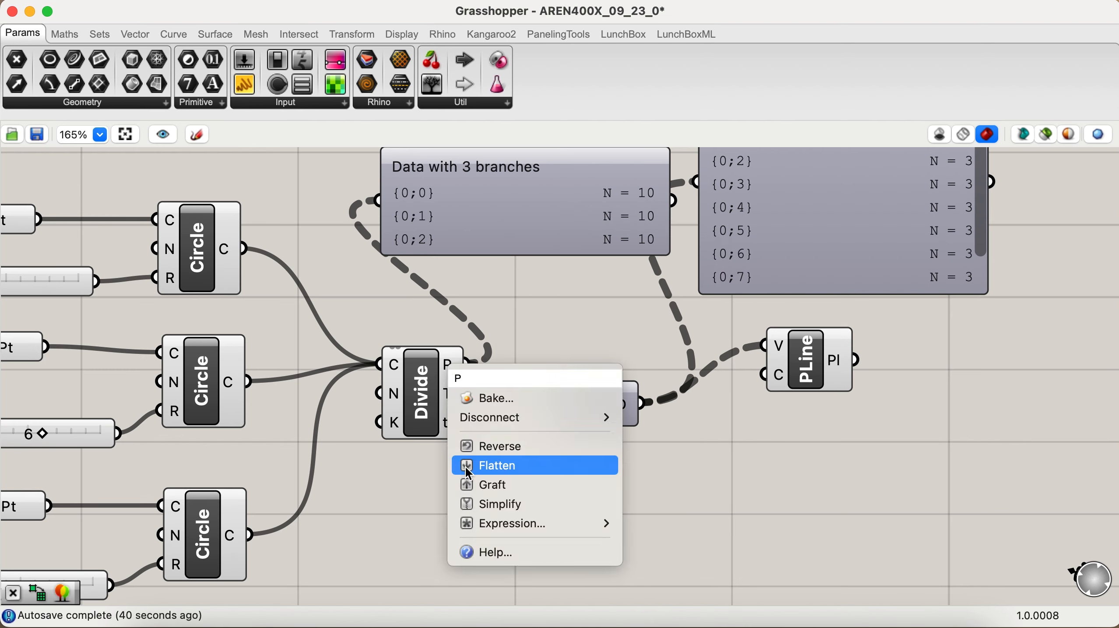
Step: Add a Flatten Tree component below Flip Matrix and connect the Divide Curve points output to its tree input
double_click(703, 519)
type("fl")
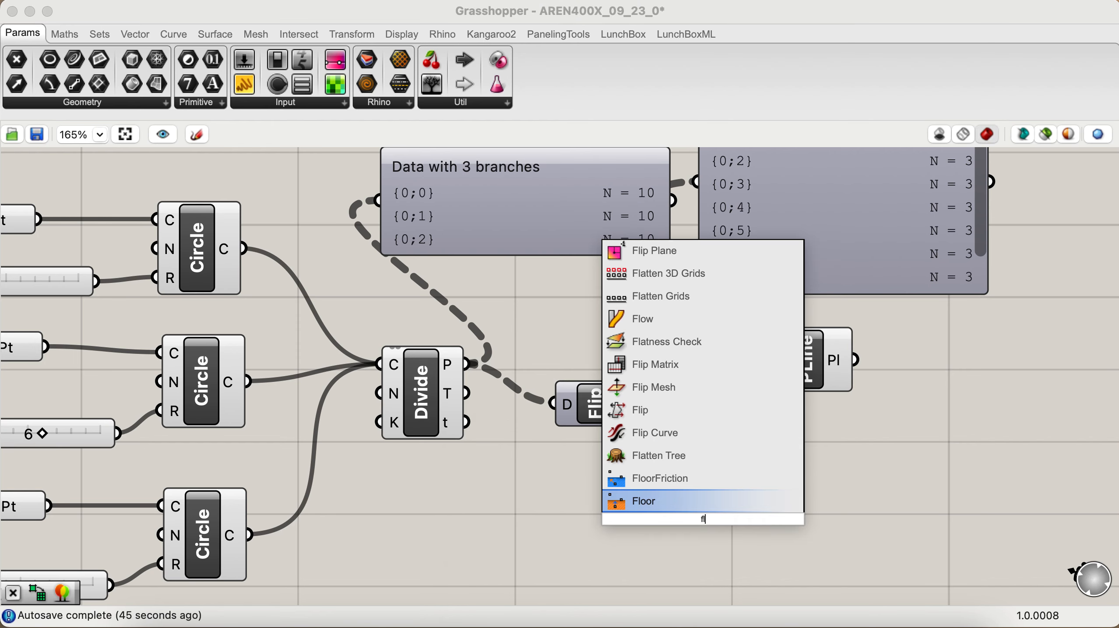
type("at")
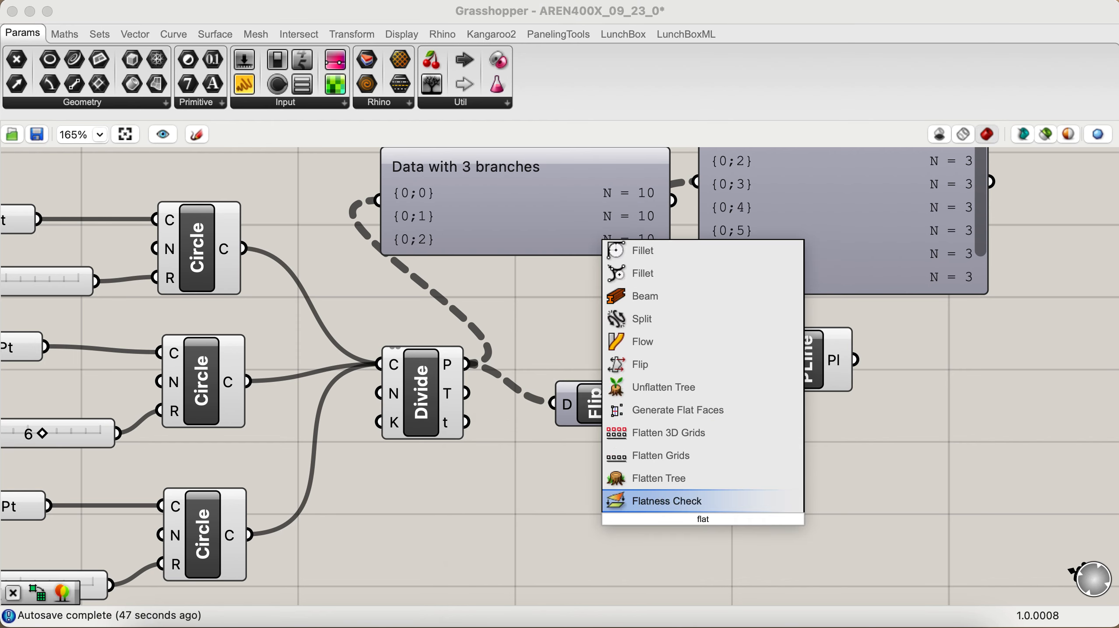
left_click(699, 479)
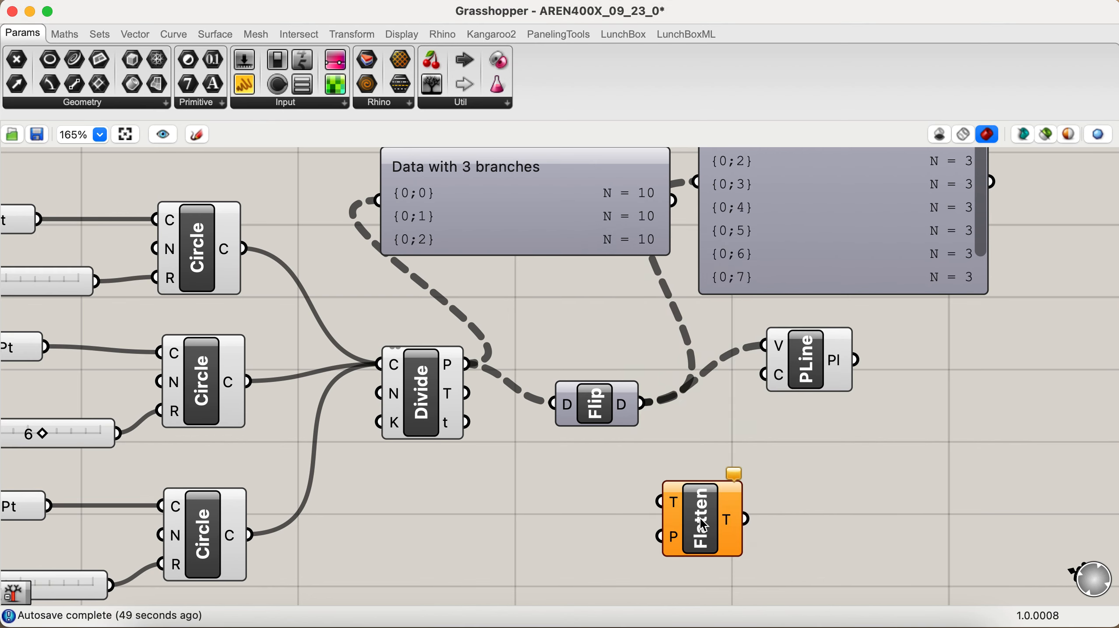
left_click_drag(702, 524, 683, 519)
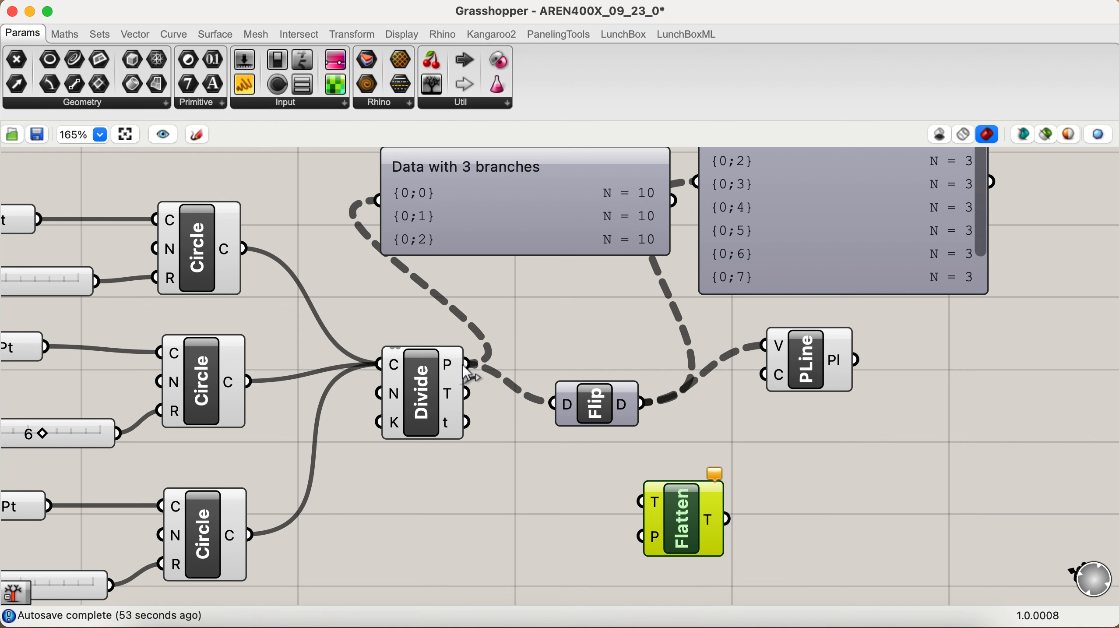
left_click_drag(467, 363, 642, 501)
Step: Duplicate the division points' Param Viewer, place the copy below Flatten Tree and replace its source with the Flatten Tree output
scroll(644, 497, "down", 3)
scroll(645, 497, "right", 5)
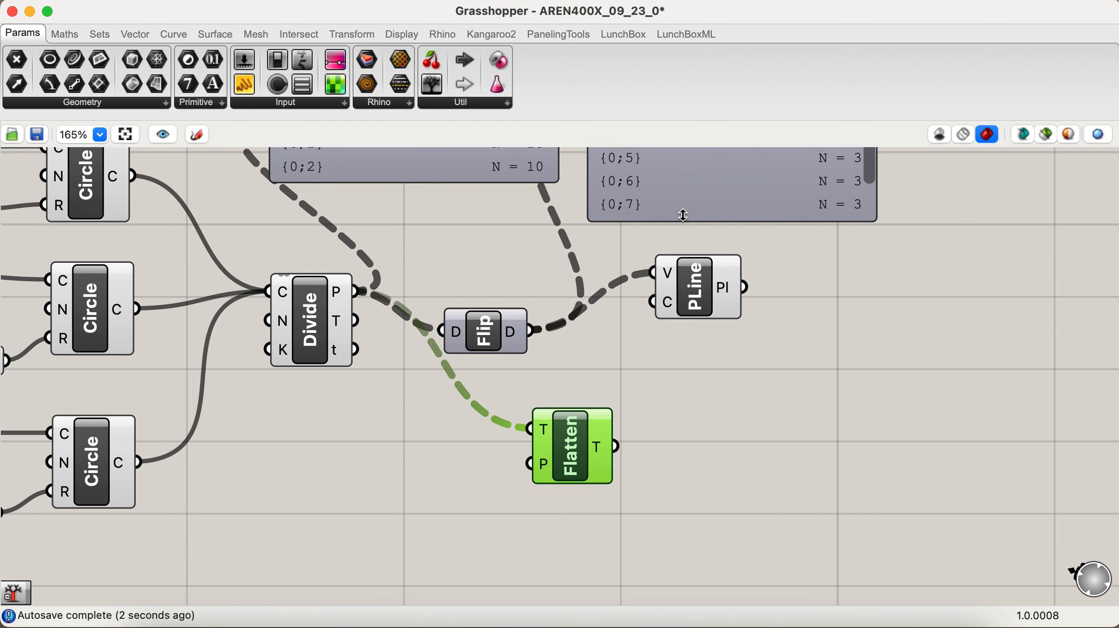
mouse_move(683, 213)
left_click(455, 158)
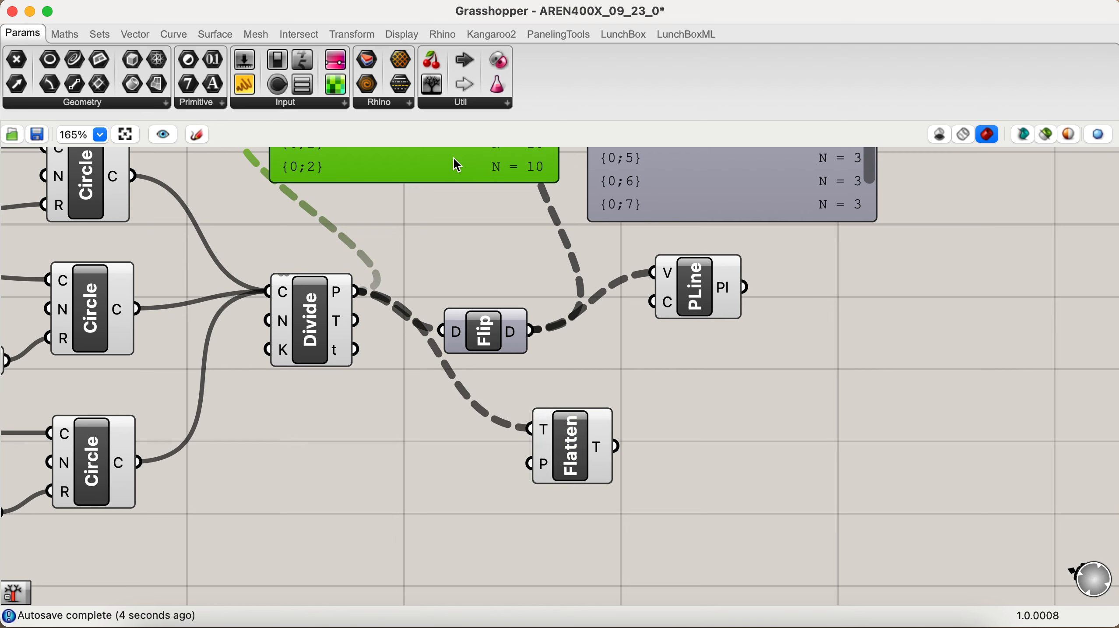
key("super+c")
key("super+v")
left_click_drag(460, 176, 814, 587)
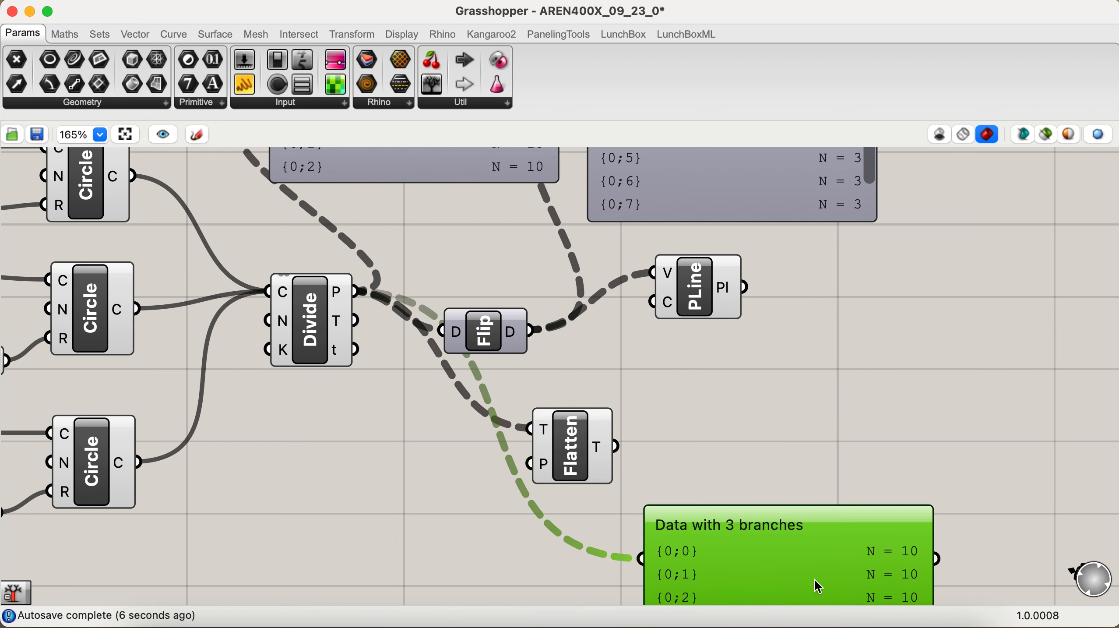
left_click_drag(616, 447, 640, 551)
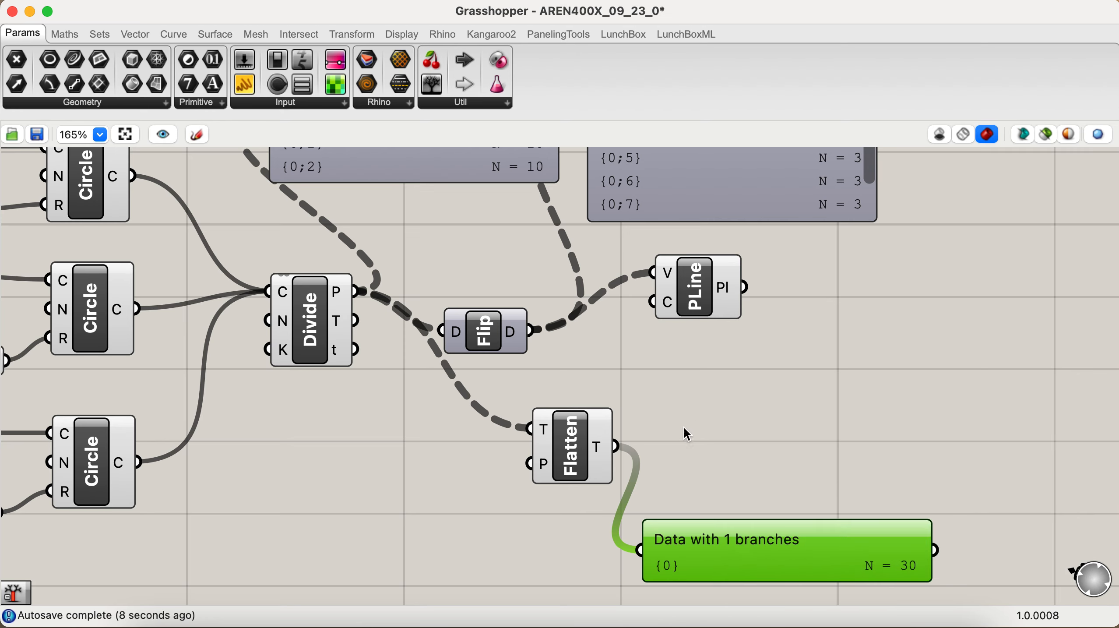
Step: Replace the PolyLine's vertices input with the Flatten Tree output, view the polyline in Rhino and return to Grasshopper
left_click_drag(620, 444, 656, 296)
left_click(707, 346)
key("ctrl+Right")
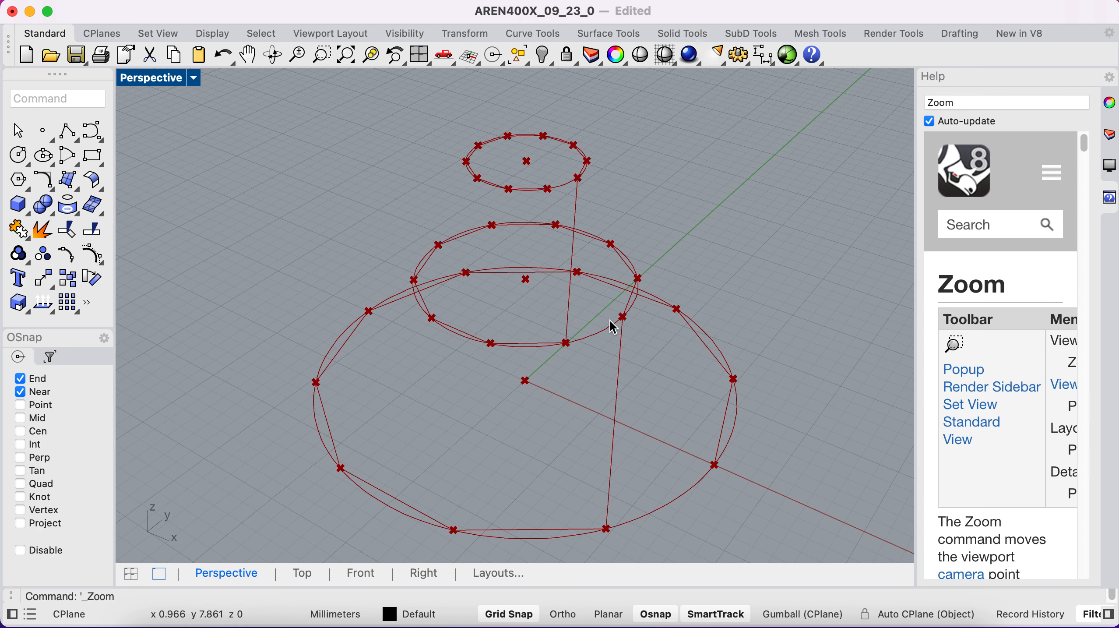
key("ctrl+Left")
Step: Review the Param Viewers of the original and flipped data, and move the flattened data's viewer beside Flatten Tree
scroll(659, 380, "down", 2)
scroll(659, 379, "right", 2)
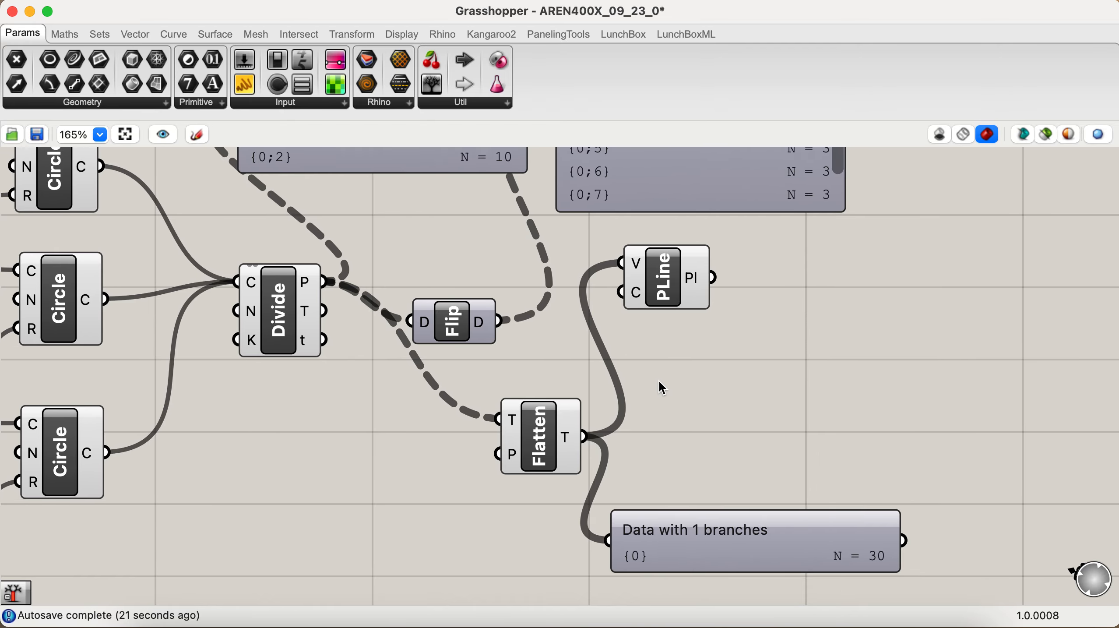
scroll(658, 380, "up", 7)
scroll(658, 379, "right", 1)
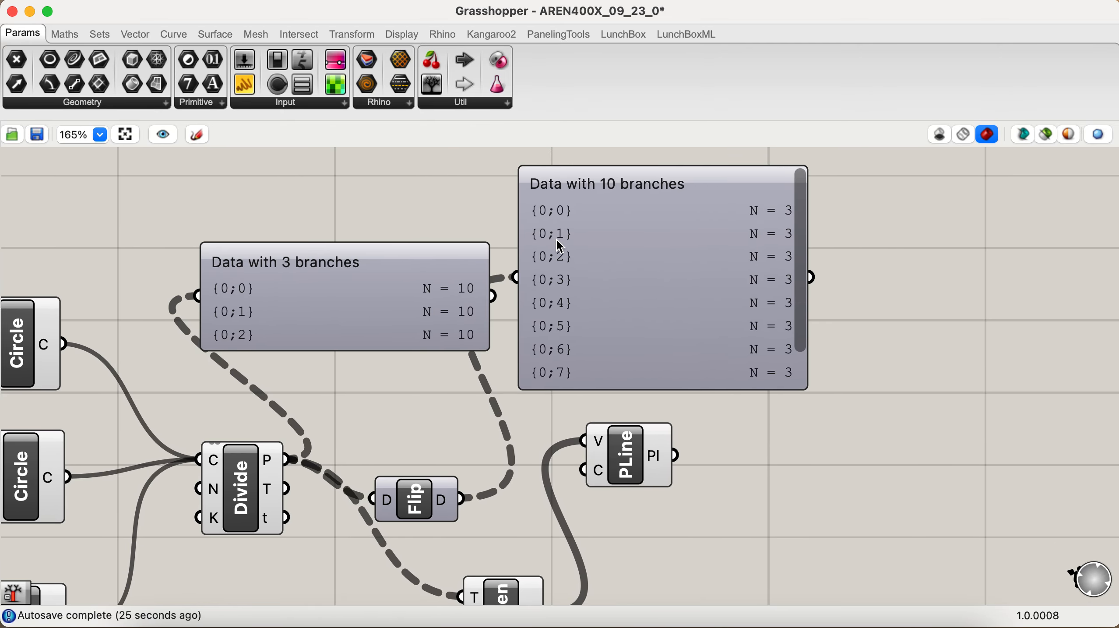
mouse_move(563, 291)
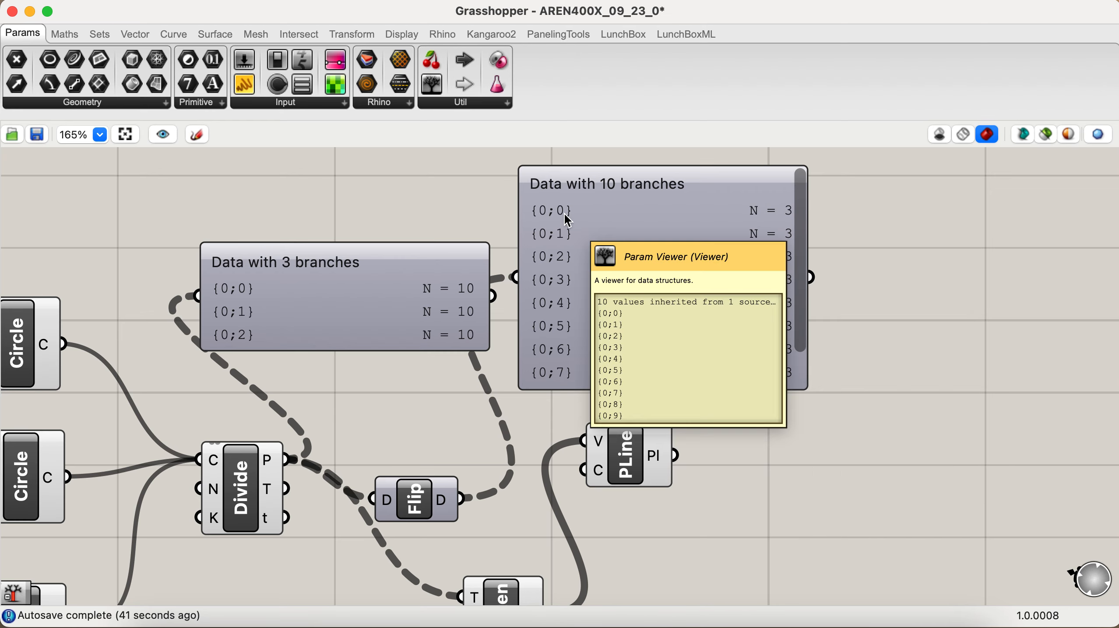
scroll(564, 212, "down", 10)
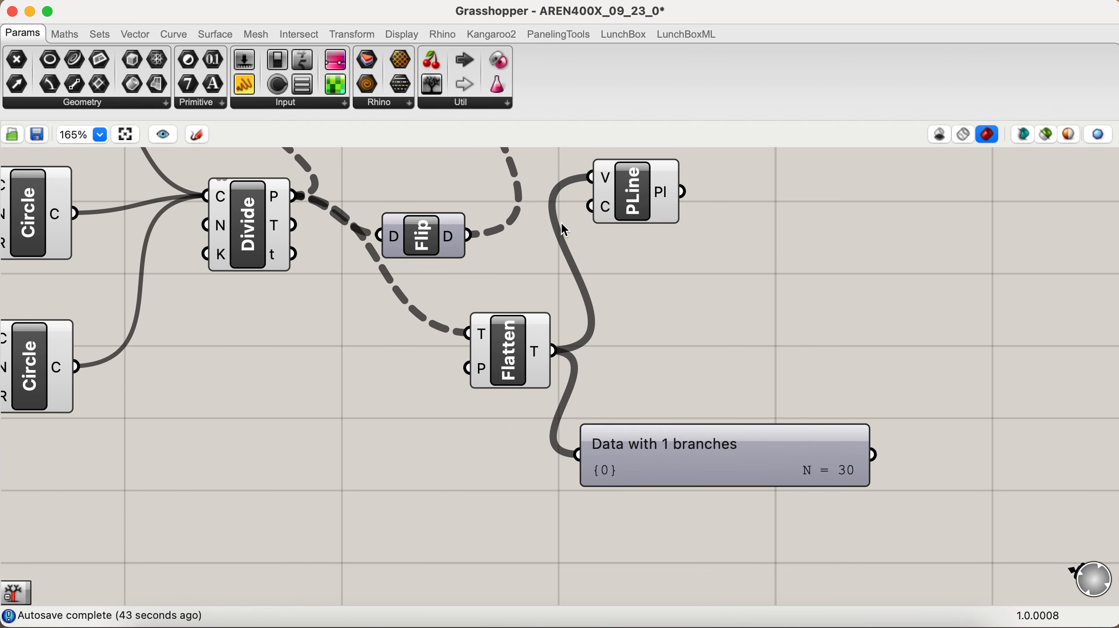
left_click_drag(697, 443, 737, 361)
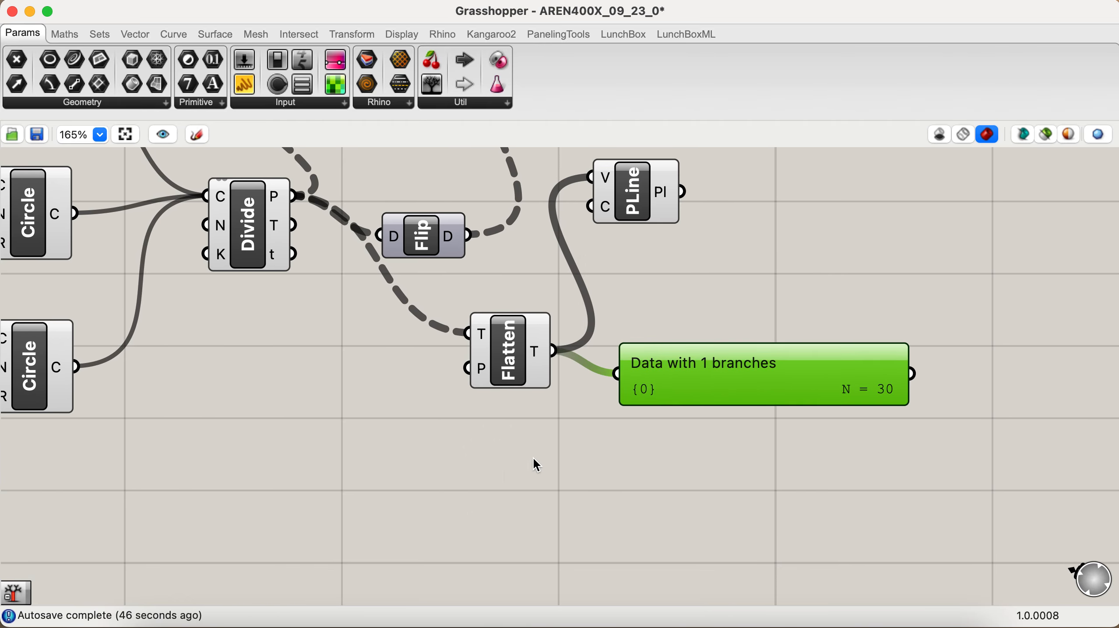
Step: Add a Simplify Tree component below Flatten Tree, feed its tree input with the division points and shift it slightly down
double_click(507, 474)
type("sim")
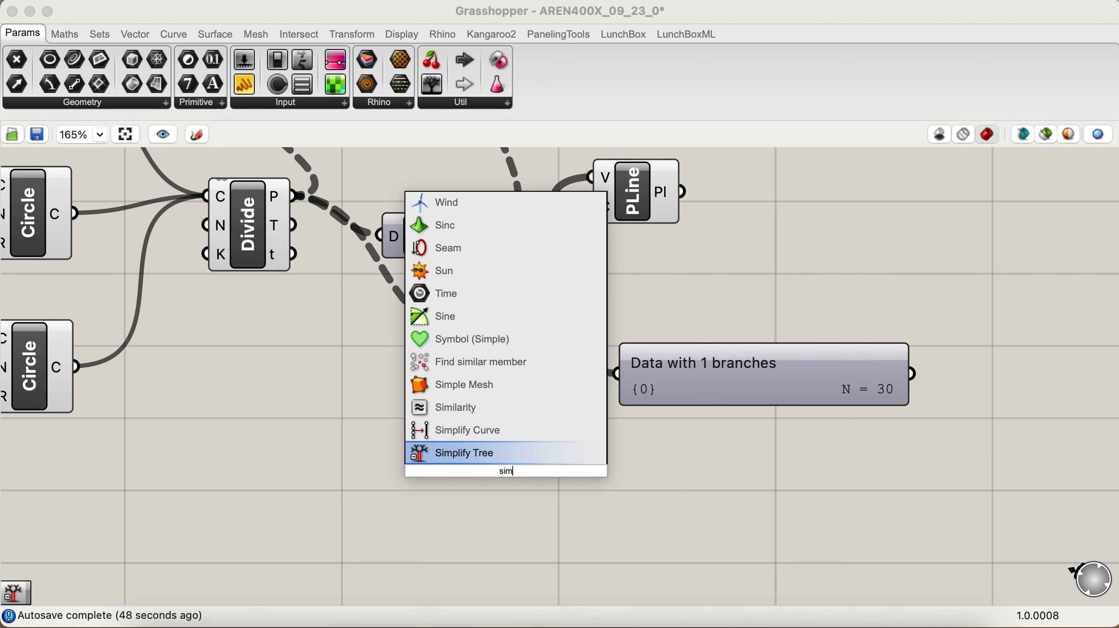
left_click(488, 453)
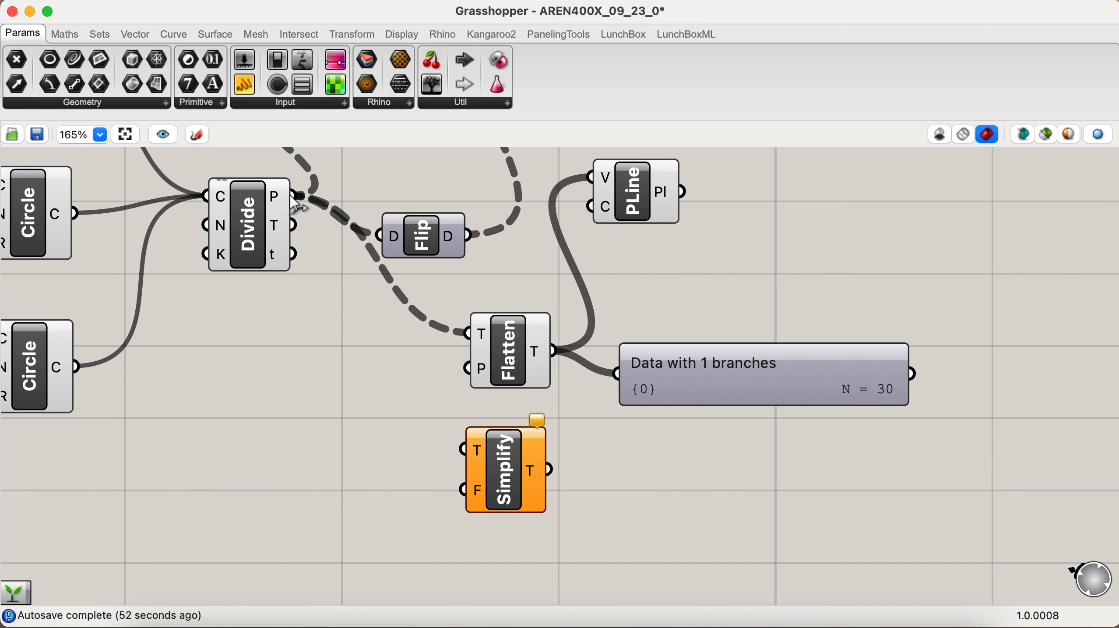
left_click_drag(293, 196, 462, 449)
left_click_drag(508, 496, 508, 505)
Step: Duplicate the flattened data's Param Viewer beside Simplify Tree and replace the copy's source with the Simplify Tree output
left_click(670, 381)
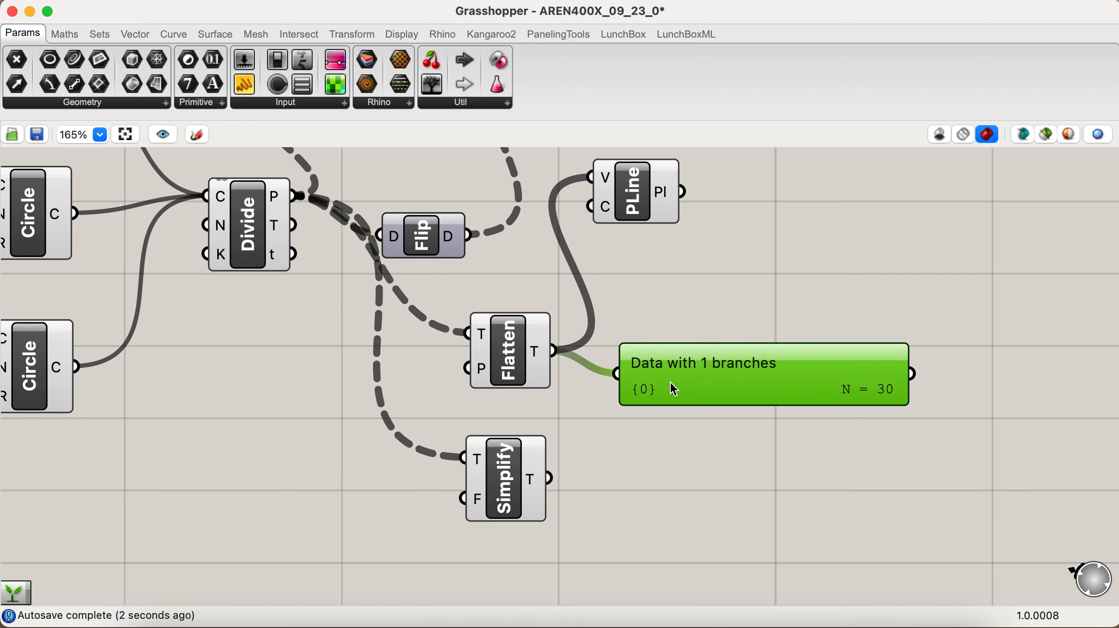
key("super+c")
key("super+v")
left_click_drag(670, 381, 635, 489)
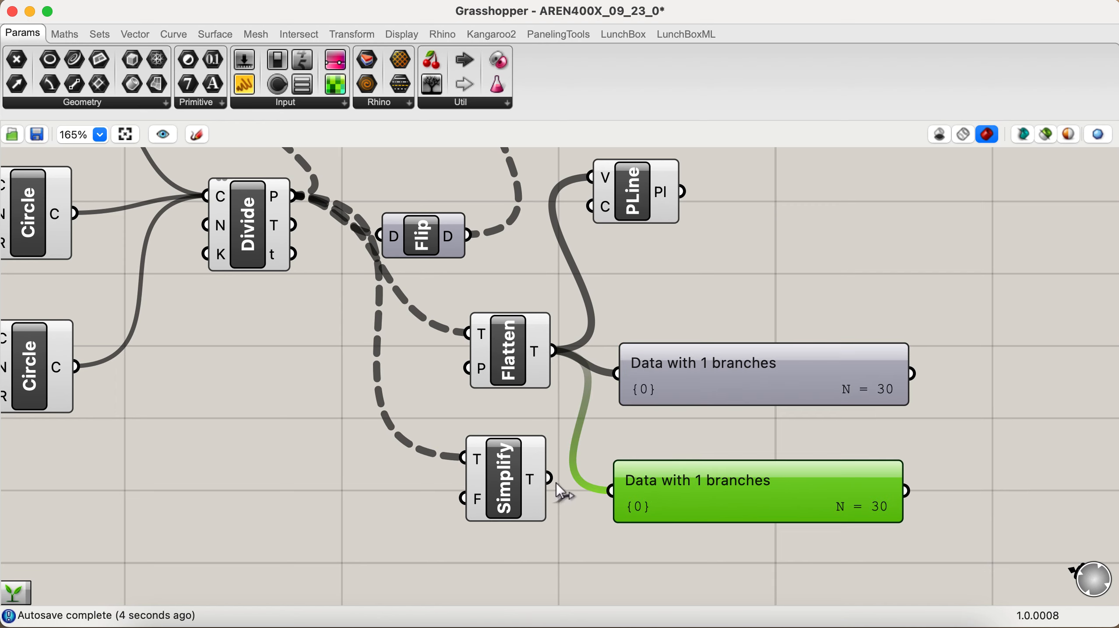
left_click_drag(556, 483, 610, 491)
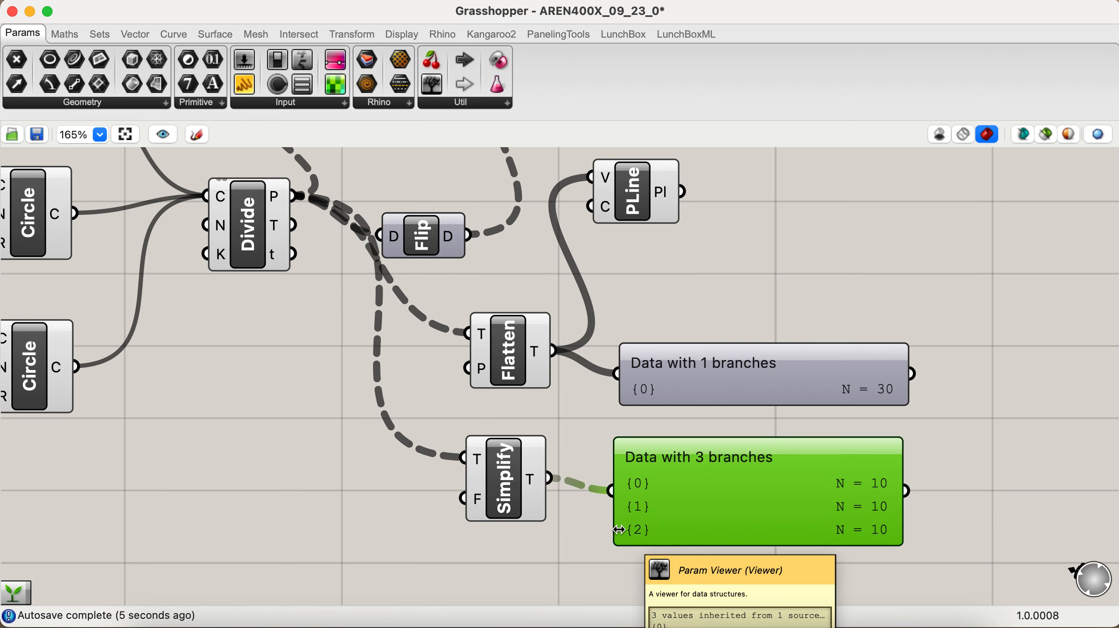
Step: Move the division points' Param Viewer above the flattened data's viewer to compare its branch paths with the simplified tree
scroll(619, 529, "up", 8)
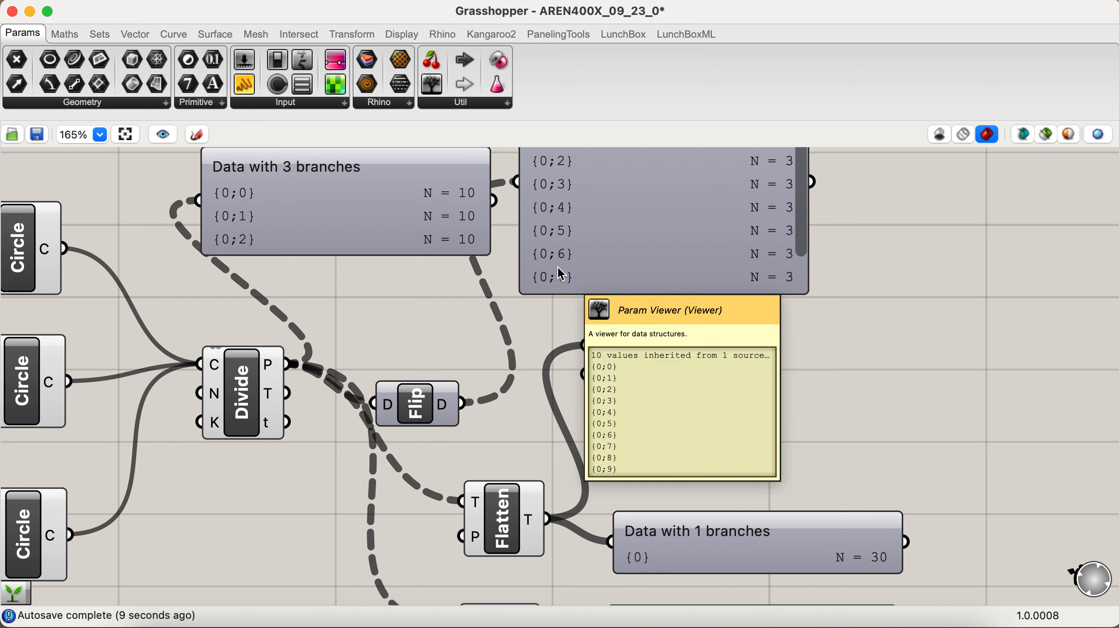
scroll(543, 280, "down", 10)
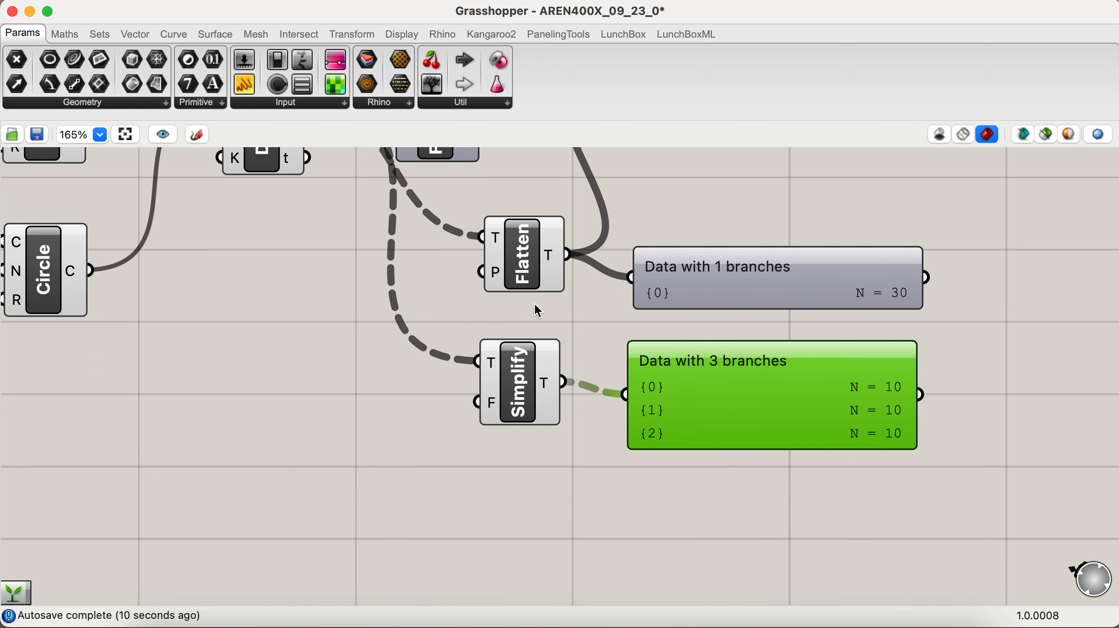
scroll(536, 308, "up", 5)
scroll(534, 302, "up", 5)
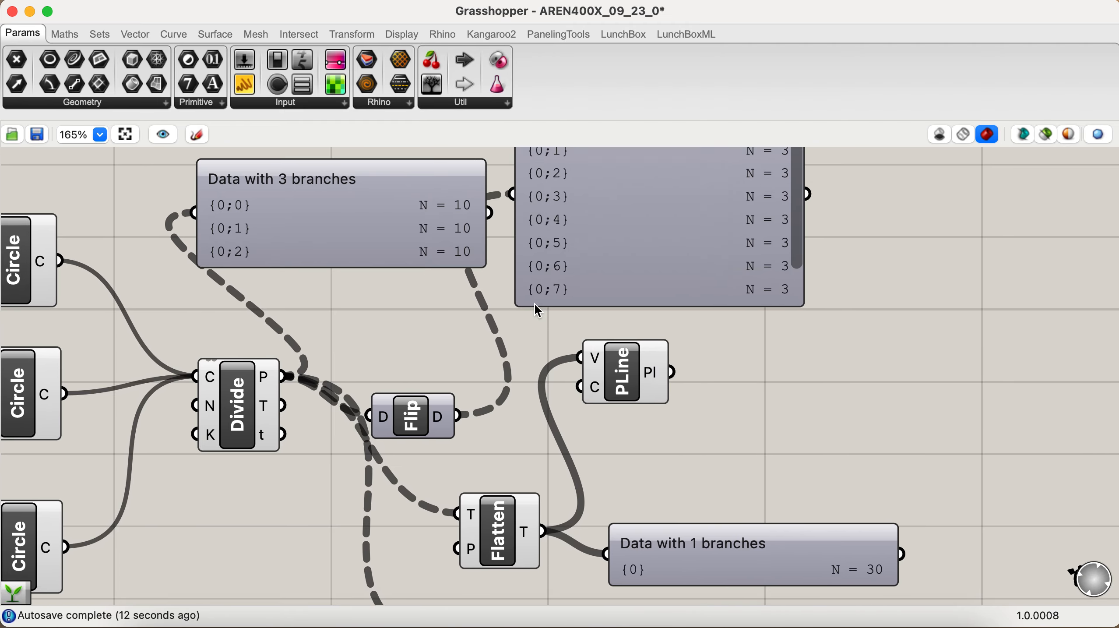
left_click_drag(414, 284, 646, 418)
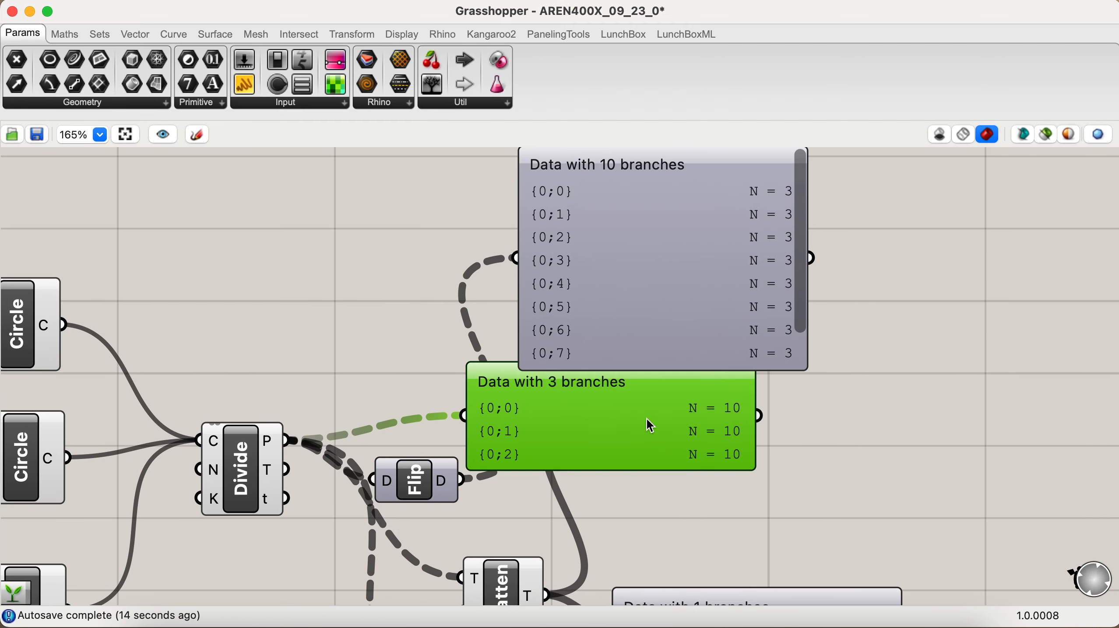
scroll(646, 417, "down", 2)
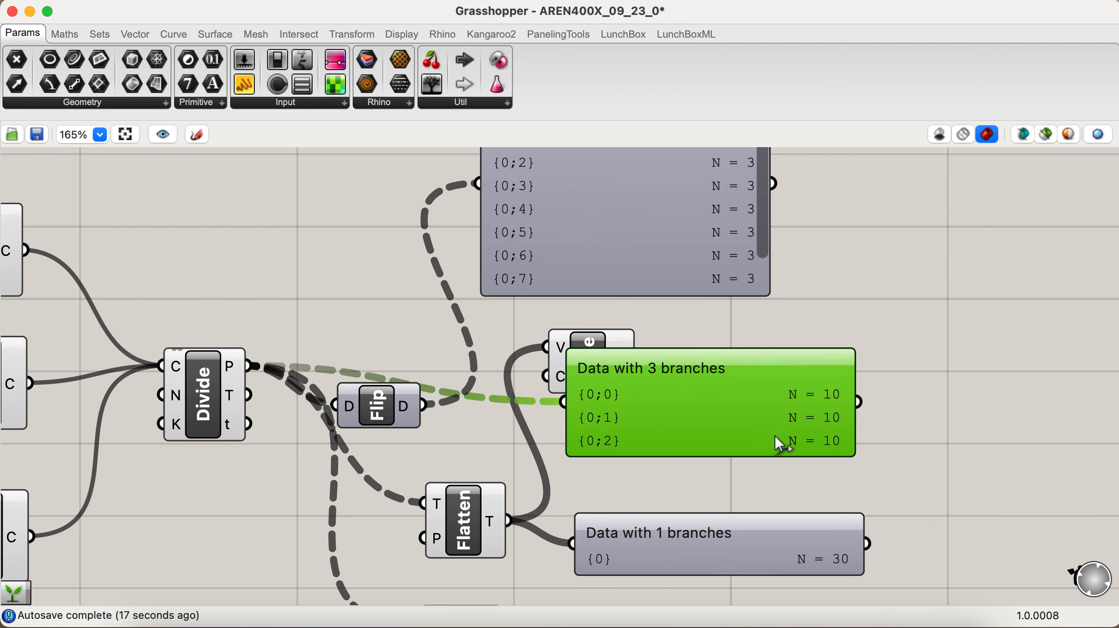
scroll(778, 440, "down", 5)
Step: Delete the Param Viewers attached to Simplify Tree, Divide Curve and Flatten Tree
left_click(595, 479)
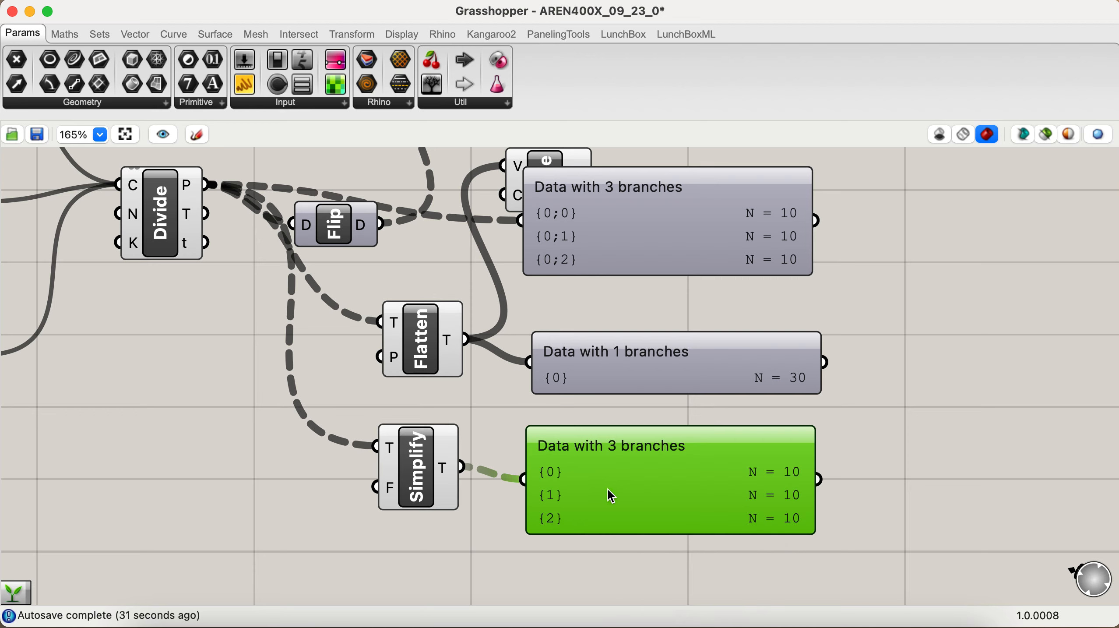
key("Delete")
left_click(693, 342)
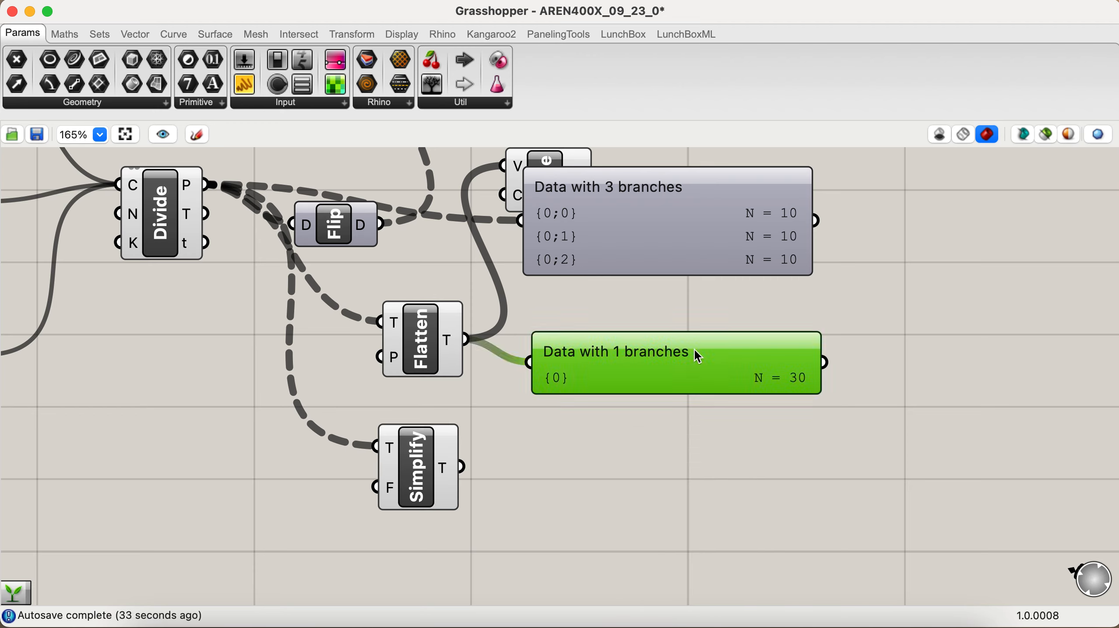
left_click(682, 250)
key("Delete")
left_click(627, 351)
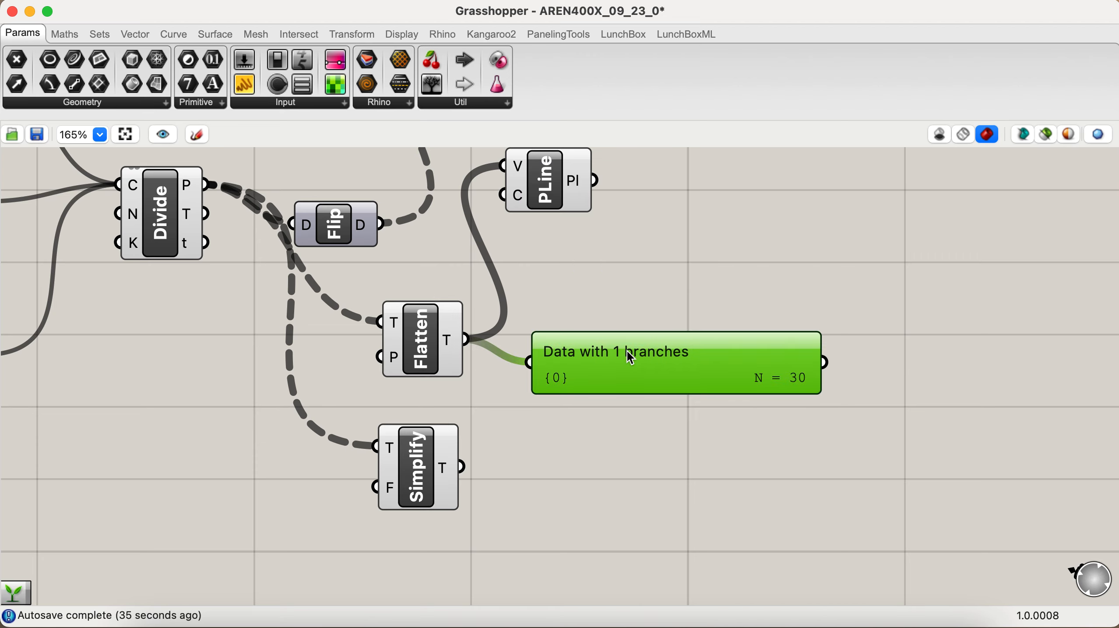
key("Delete")
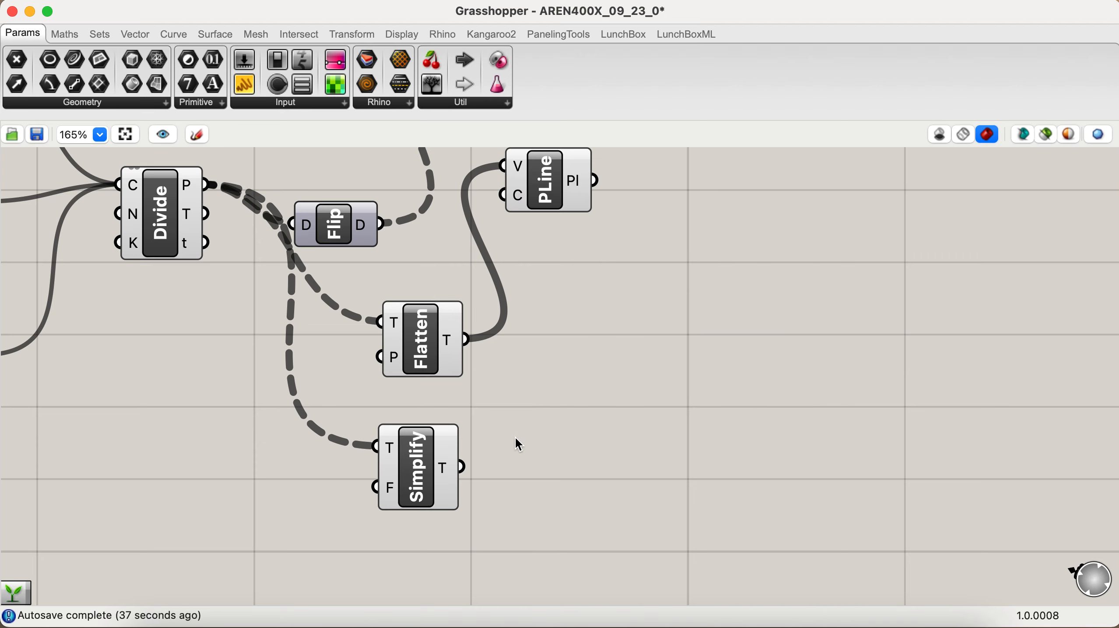
Step: Shift Flatten Tree slightly left, add a Graft Tree component to its right and feed it with the flattened output
scroll(515, 437, "right", 3)
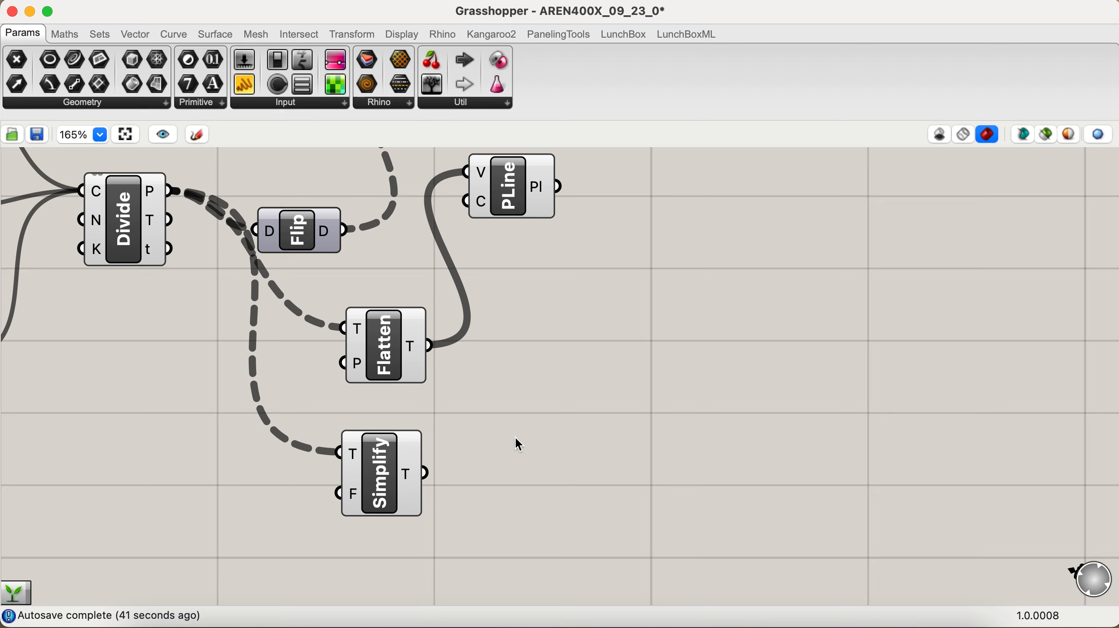
left_click(380, 350)
left_click_drag(379, 351, 370, 351)
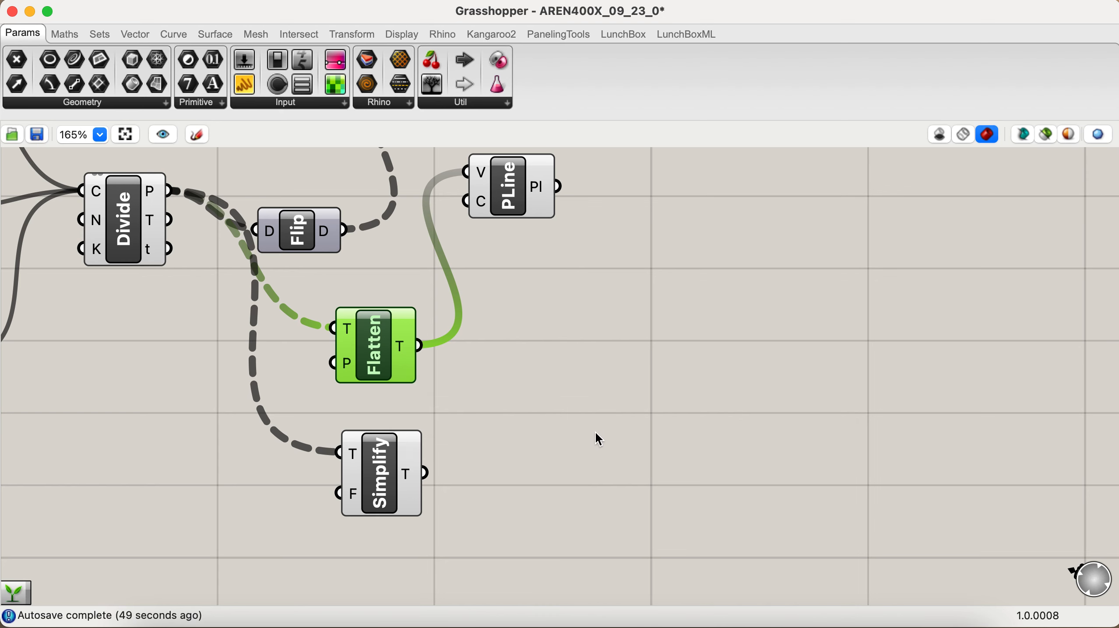
double_click(596, 431)
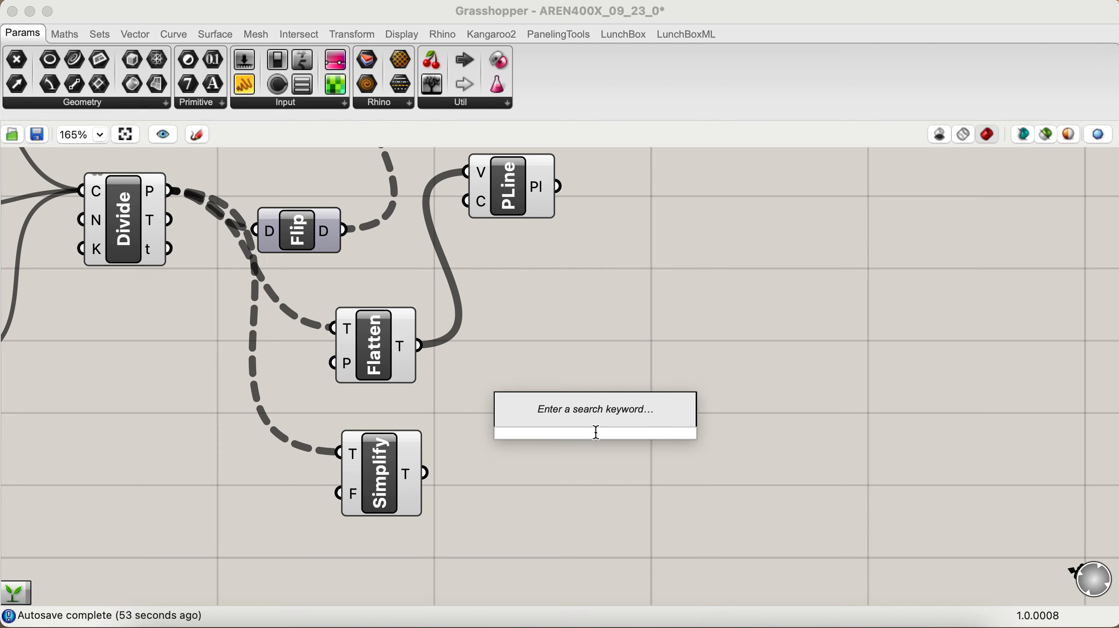
type("gra")
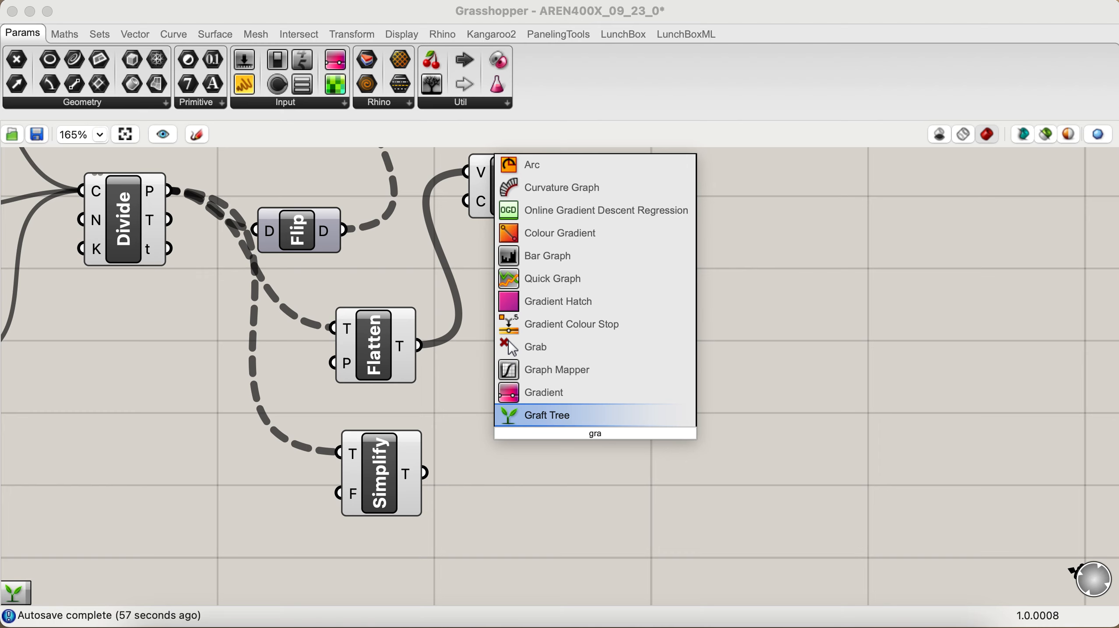
left_click(608, 411)
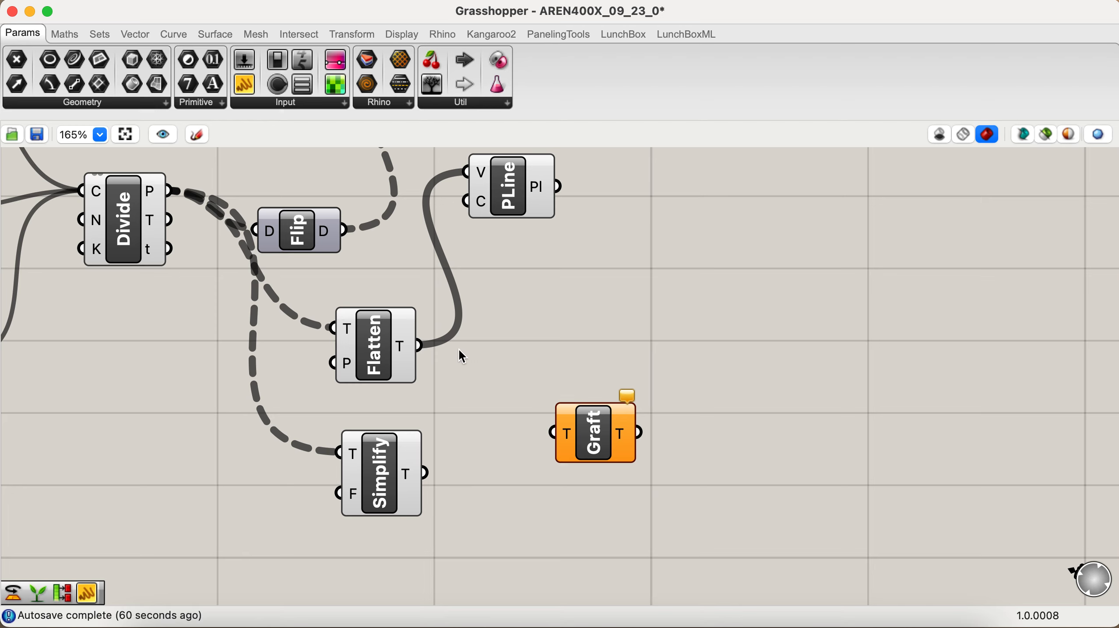
left_click_drag(422, 345, 581, 426)
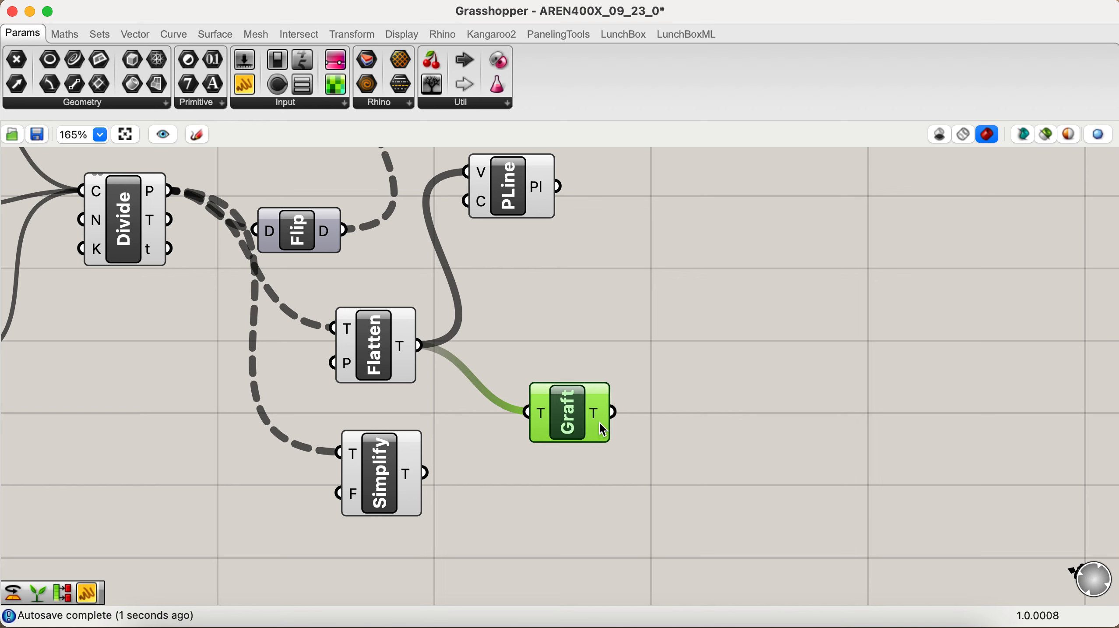
Step: Move the PolyLine component to the upper right of Graft Tree and replace its vertices source with the grafted output
mouse_move(600, 423)
left_click_drag(521, 223, 749, 346)
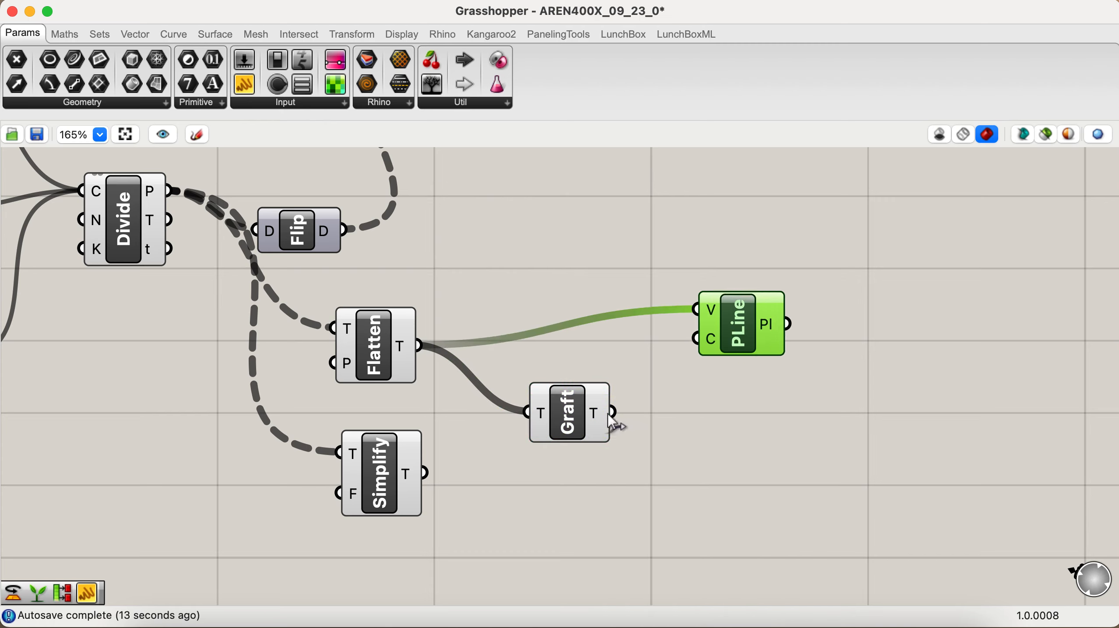
left_click_drag(610, 413, 696, 310)
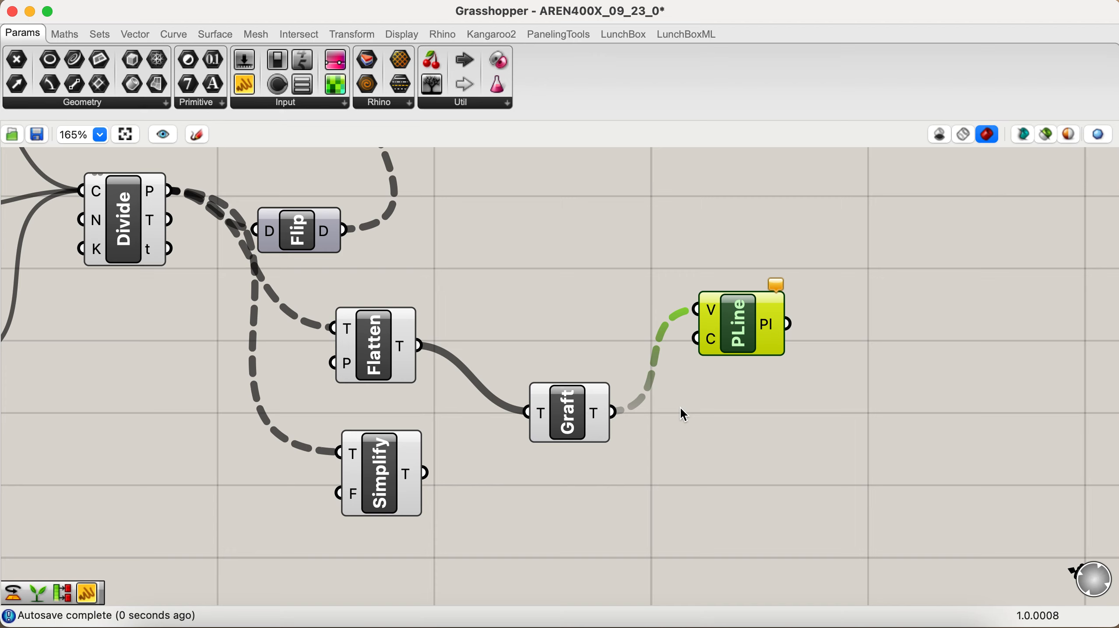
left_click(693, 421)
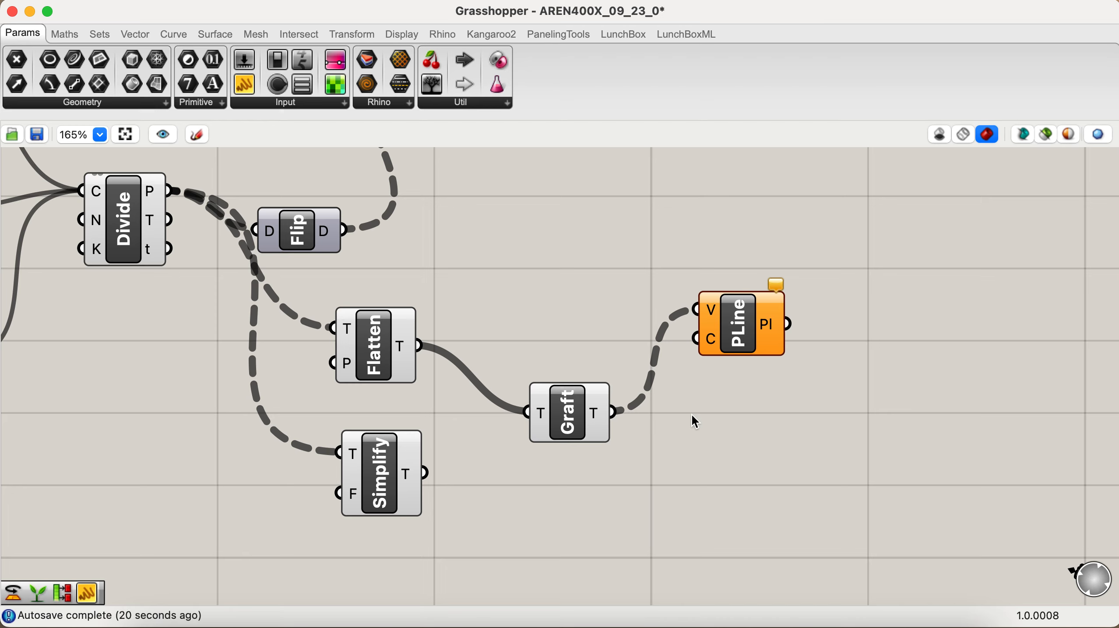
Step: Delete the Flatten Tree, Simplify Tree and Graft Tree components together
scroll(717, 406, "up", 3)
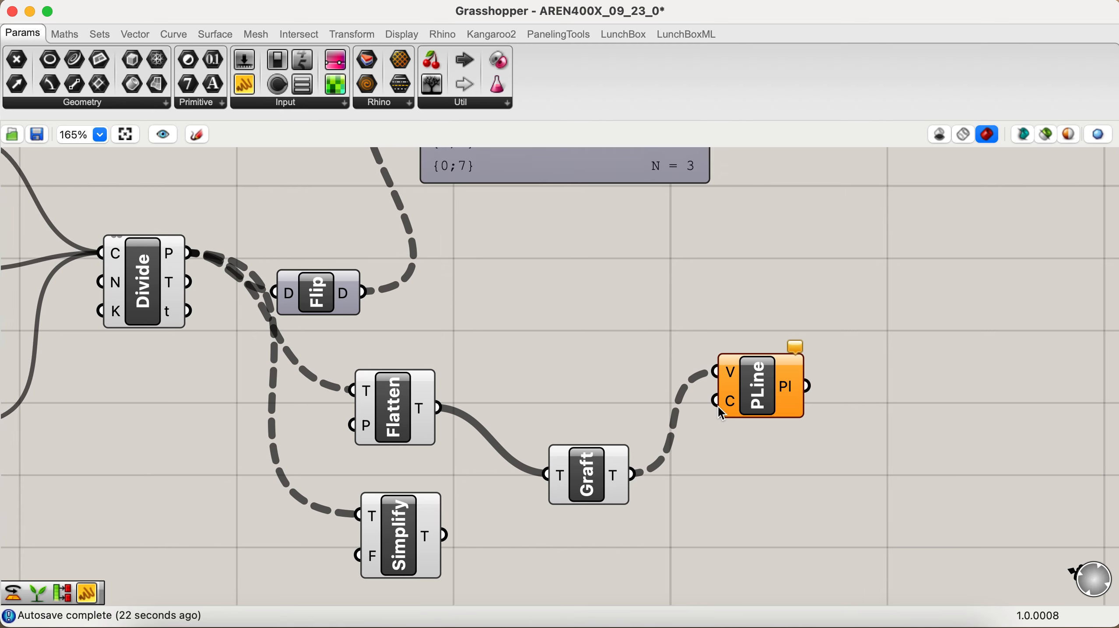
scroll(720, 413, "up", 2)
left_click_drag(578, 366, 349, 563)
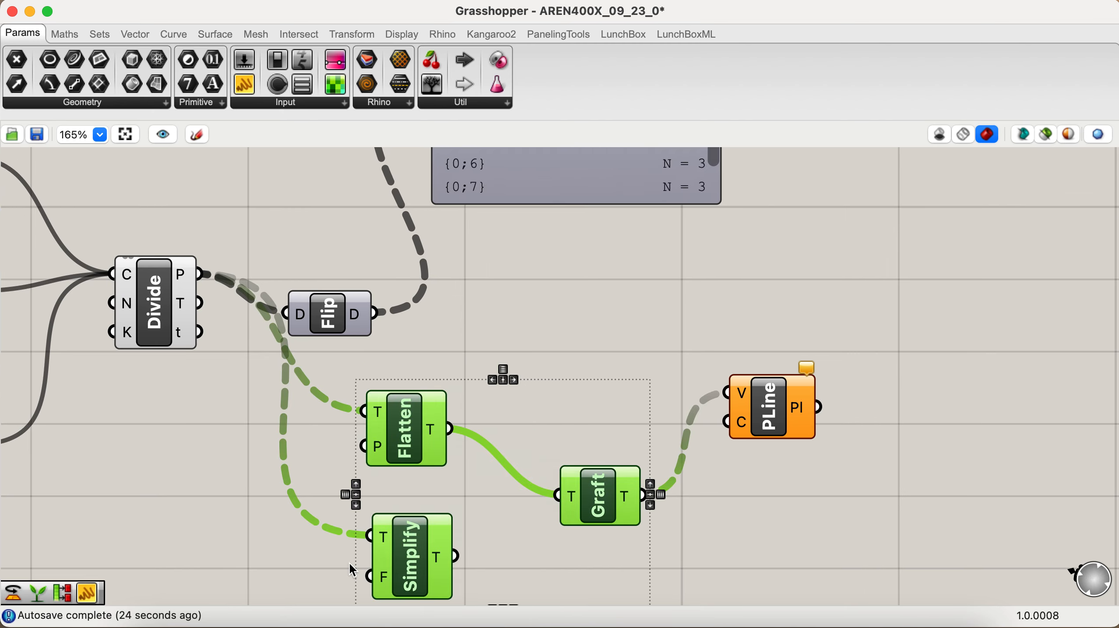
key("Delete")
Step: Move the PolyLine component closer to Flip Matrix and connect the flipped data to its vertices input
left_click_drag(787, 422, 621, 356)
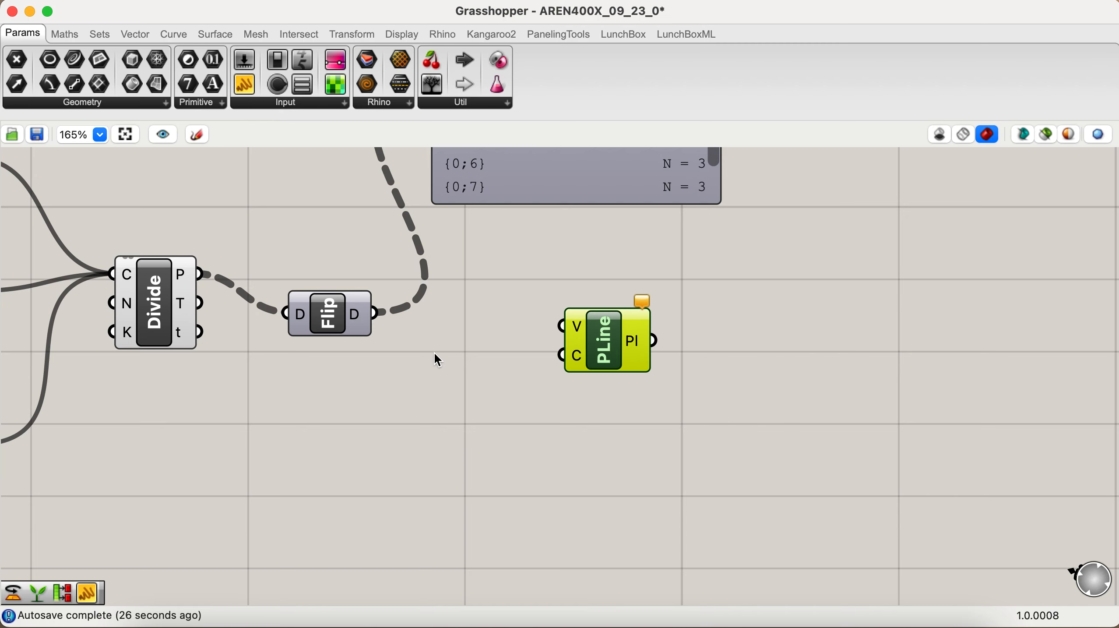
left_click_drag(376, 313, 562, 326)
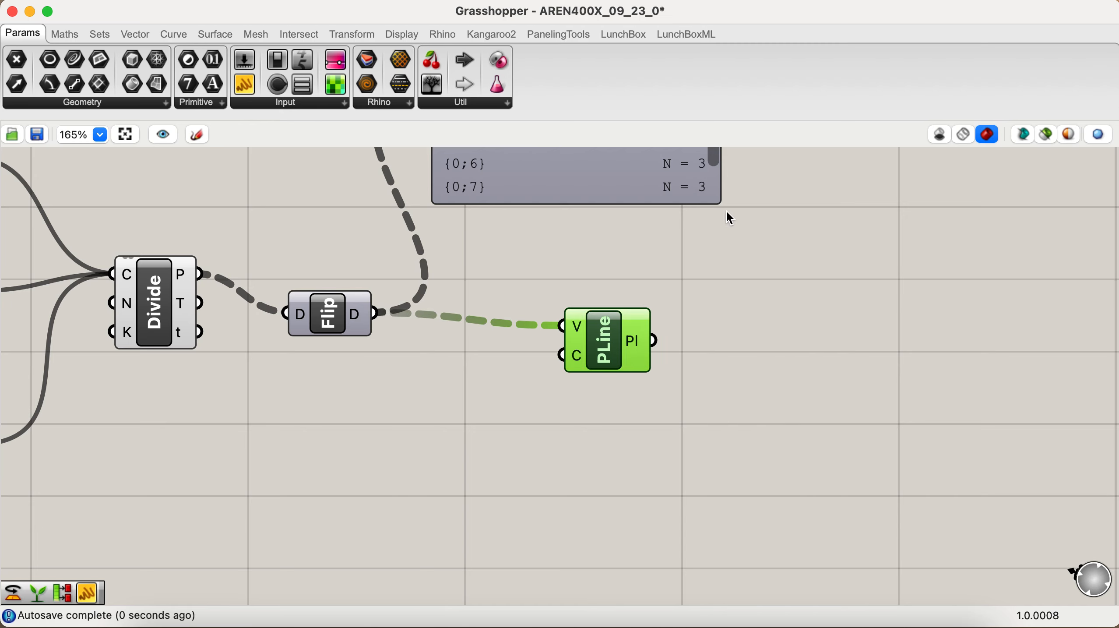
scroll(433, 272, "up", 8)
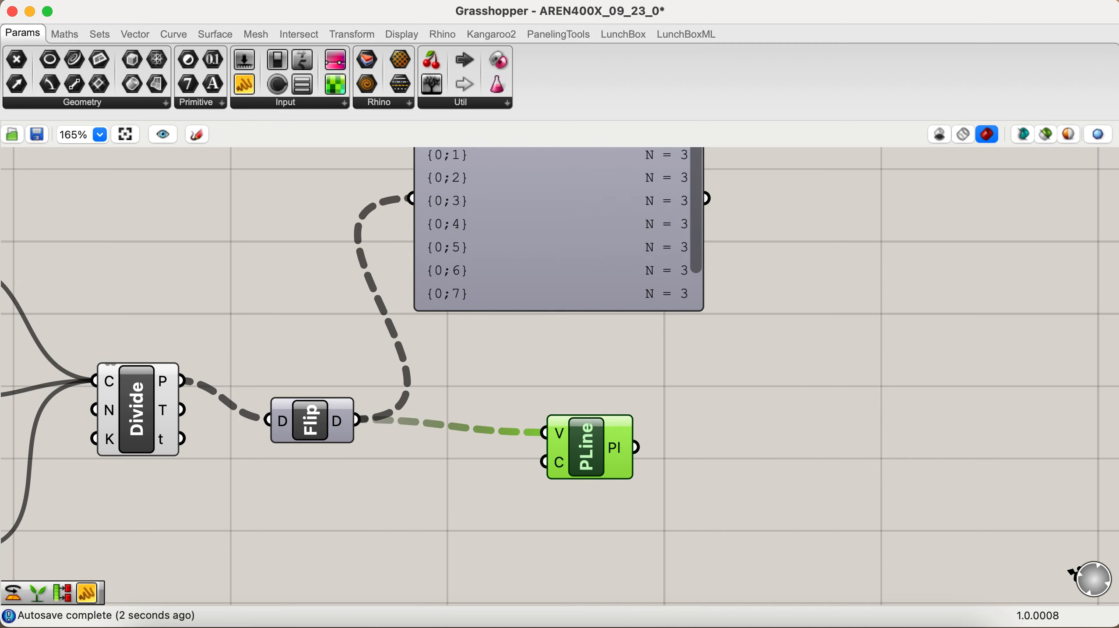